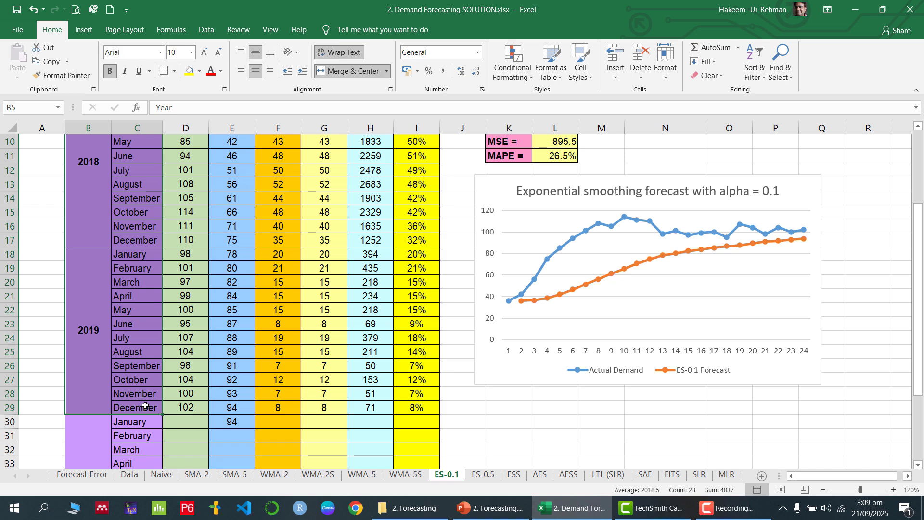
scroll(145, 406, down, 2)
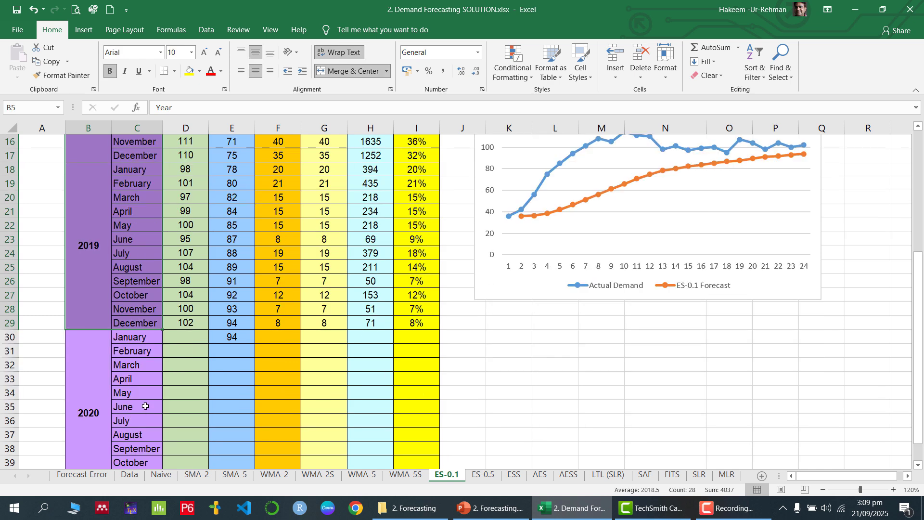
click(148, 336)
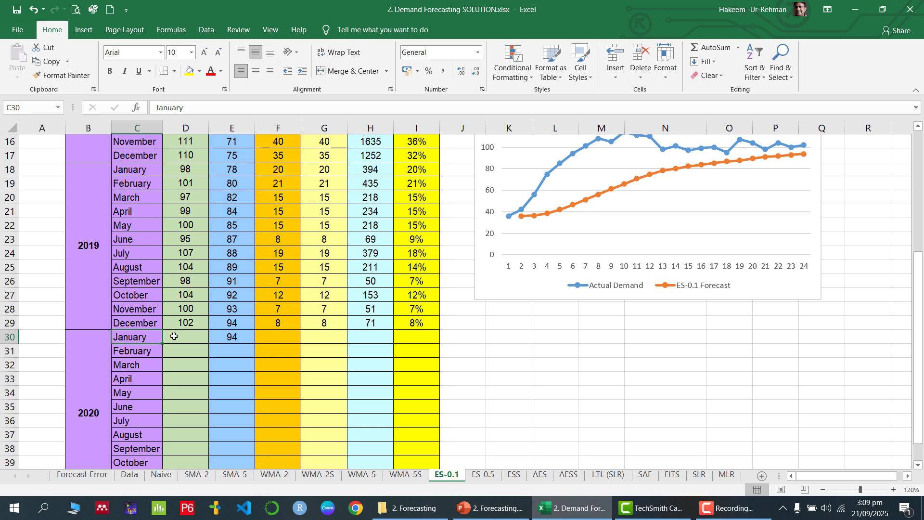
shift+click(231, 336)
scroll(246, 345, up, 5)
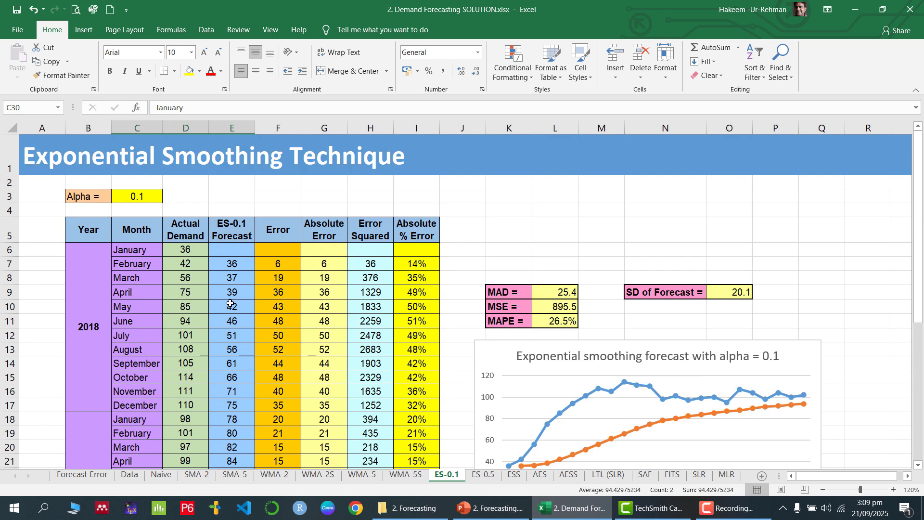
click(217, 262)
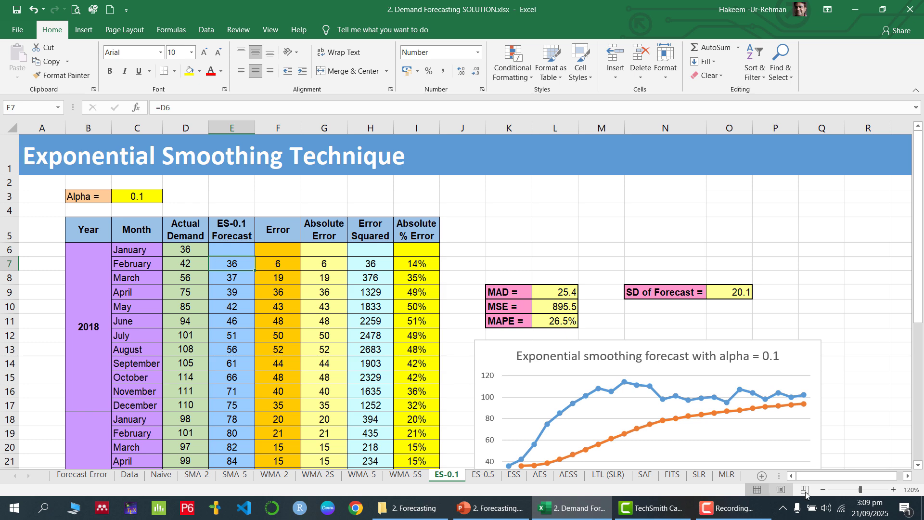
click(894, 489)
click(894, 490)
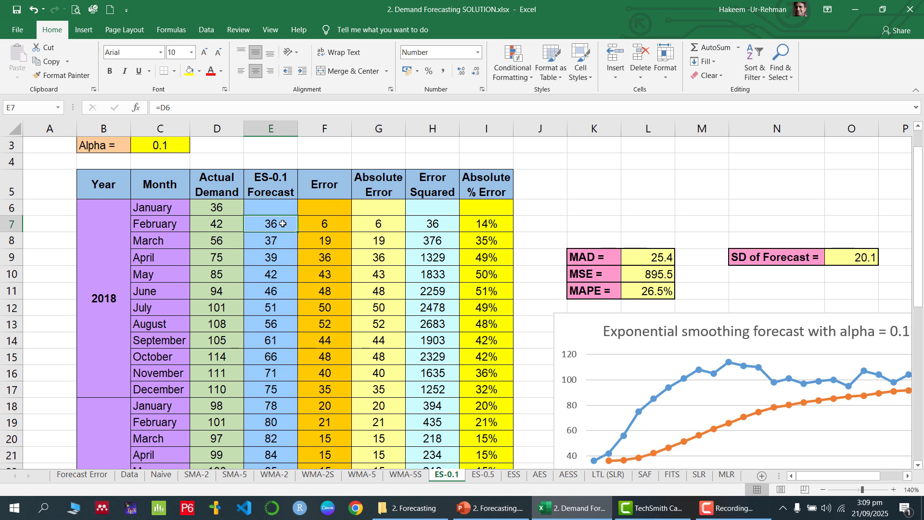
- Set the February 2018 forecast in E7 to January's actual demand (=D6)
text(=)
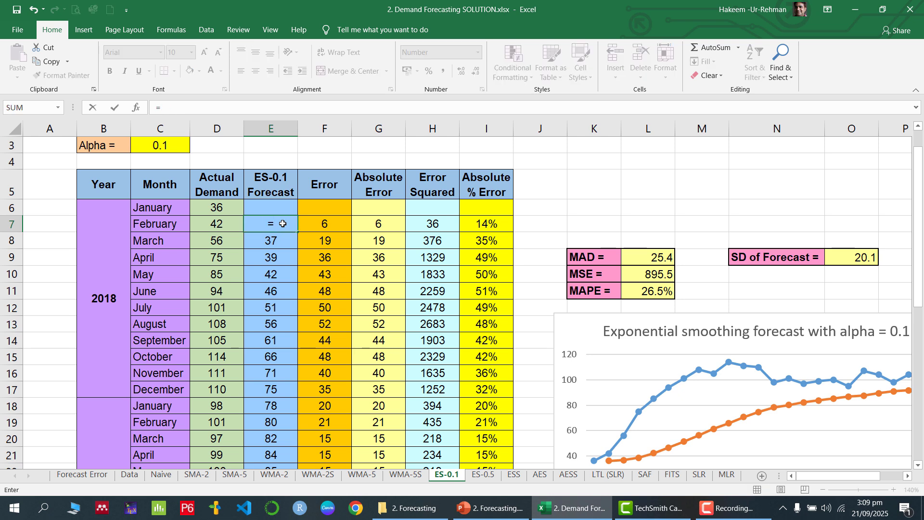
click(212, 208)
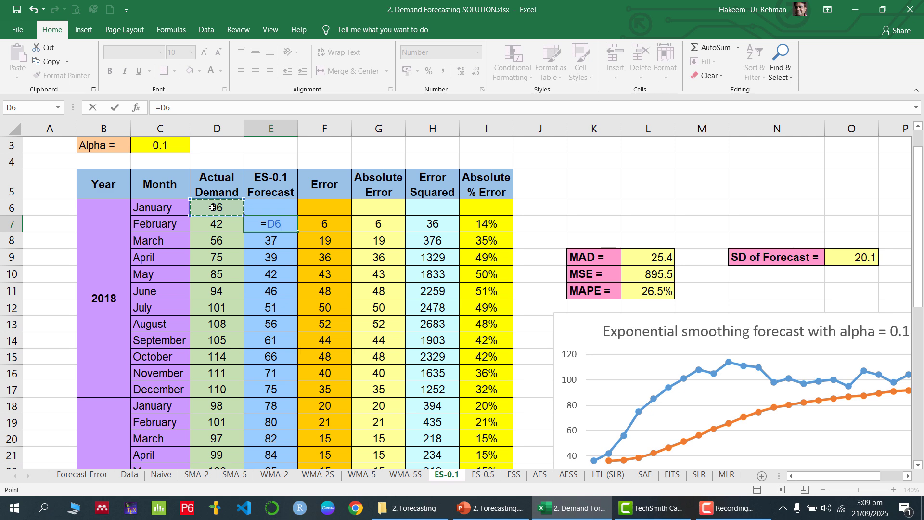
key(Return)
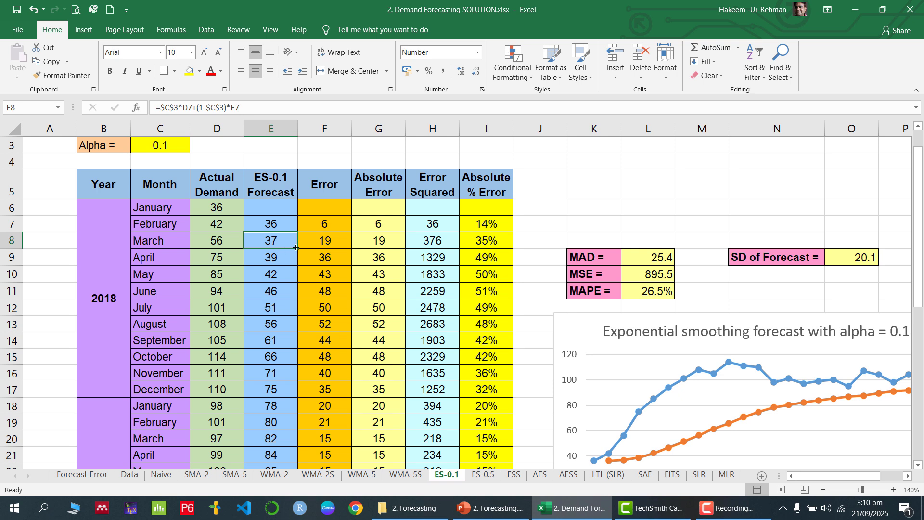
- Enter the smoothing formula =$C$3*D7+(1-$C$3)*E7 in E8 and fill it down to E30
double_click(274, 240)
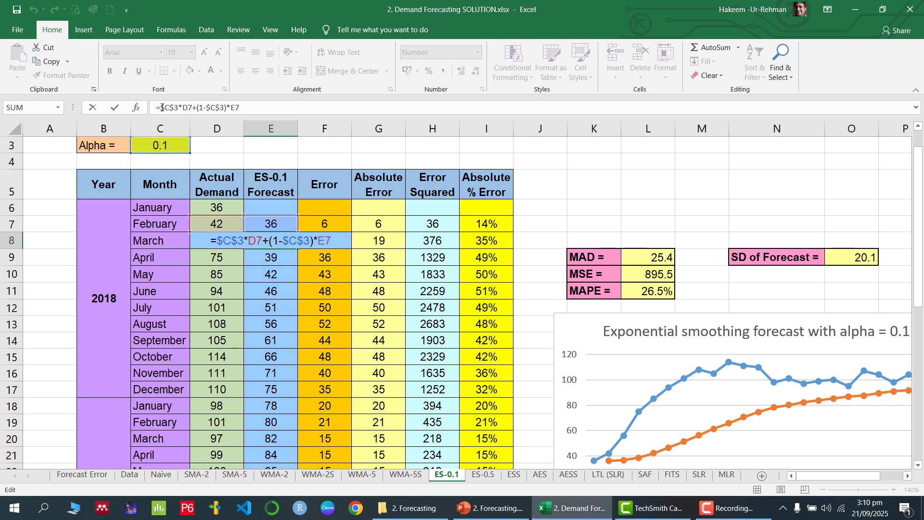
drag(162, 107, 178, 108)
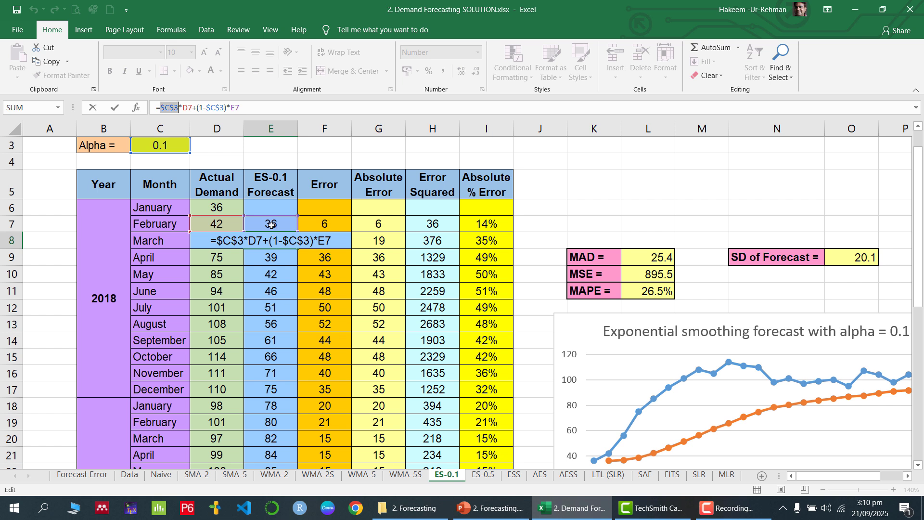
key(Return)
click(284, 246)
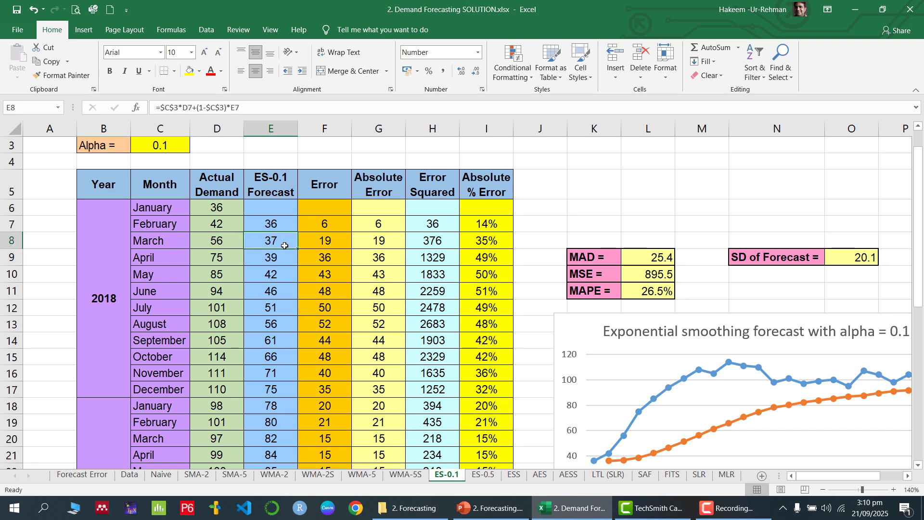
drag(298, 248, 294, 330)
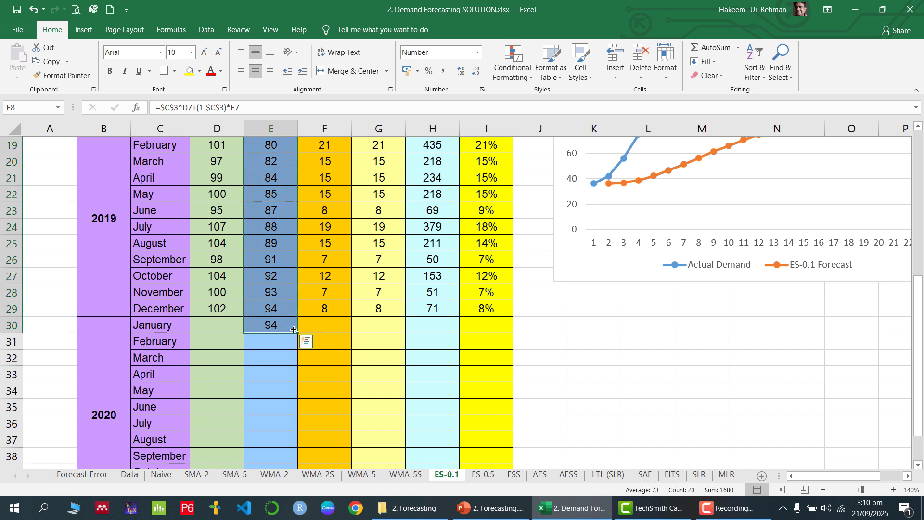
click(285, 326)
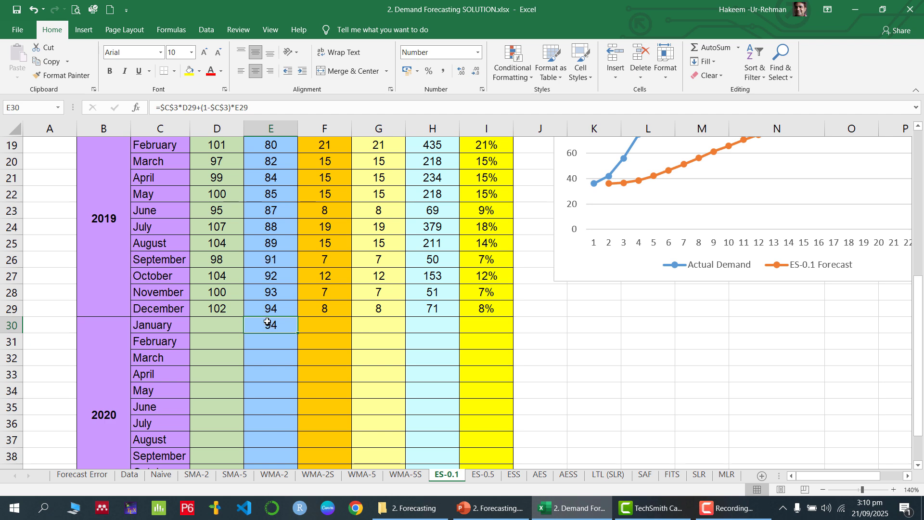
scroll(267, 321, up, 4)
scroll(268, 321, down, 3)
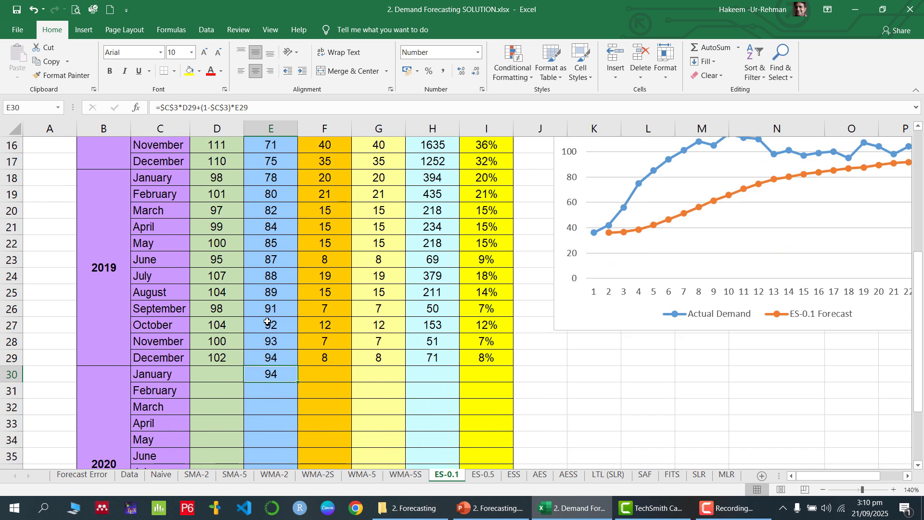
click(282, 391)
click(275, 375)
click(273, 392)
text(94)
key(Return)
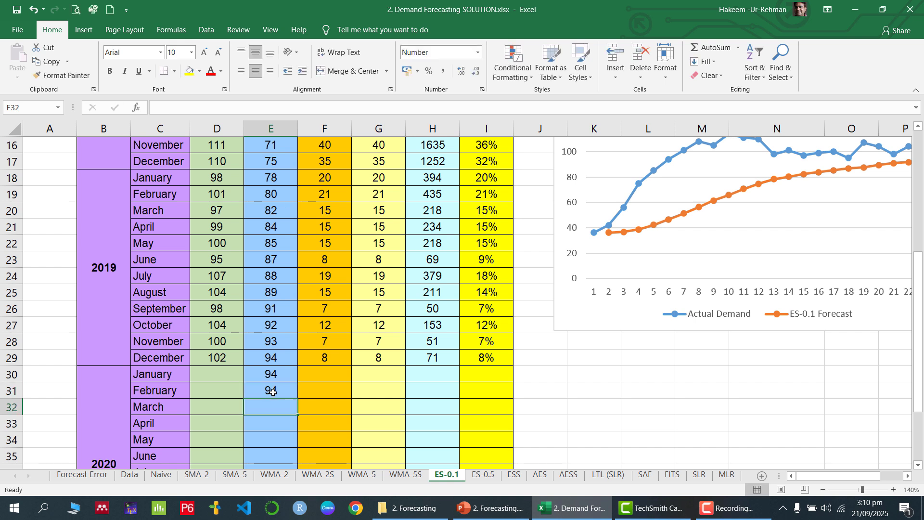
text(94)
key(Return)
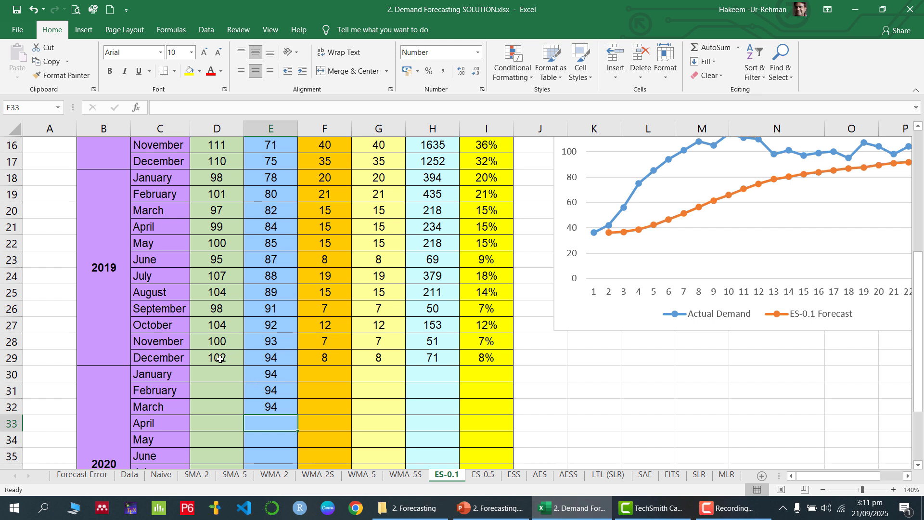
drag(270, 390, 273, 412)
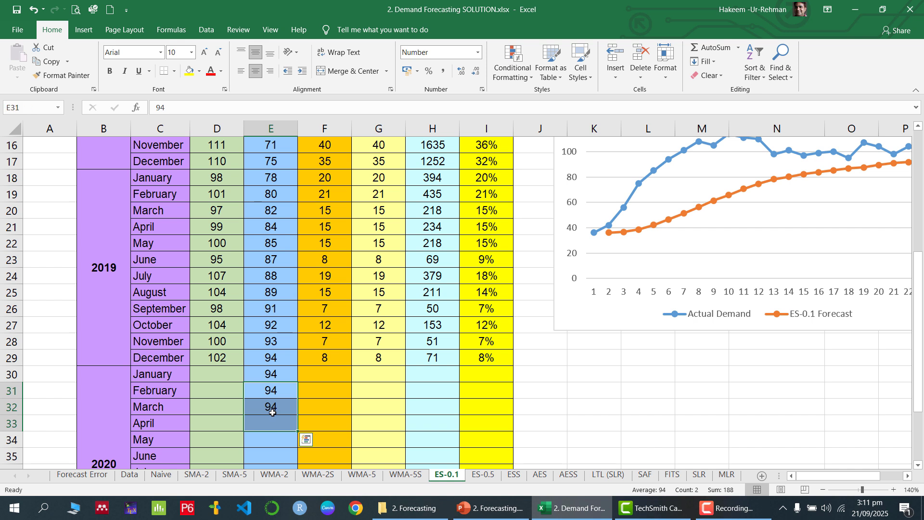
key(Delete)
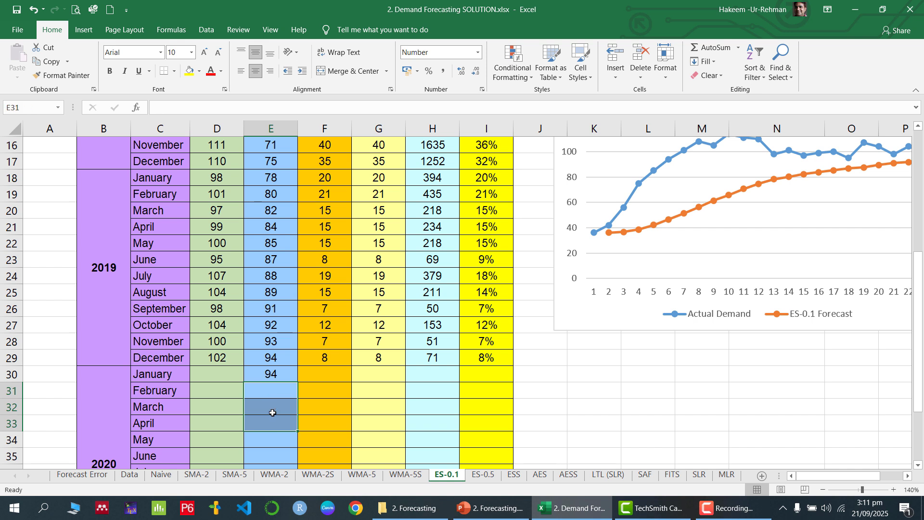
click(273, 373)
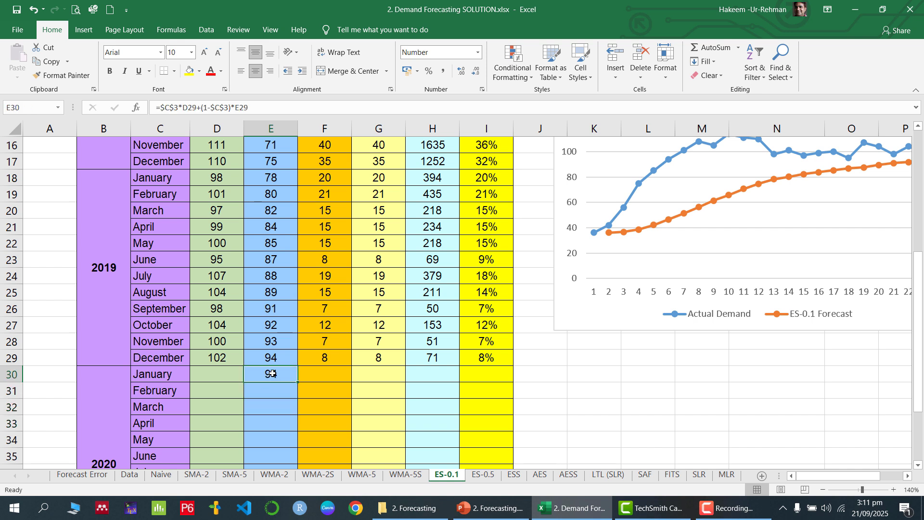
scroll(306, 374, up, 5)
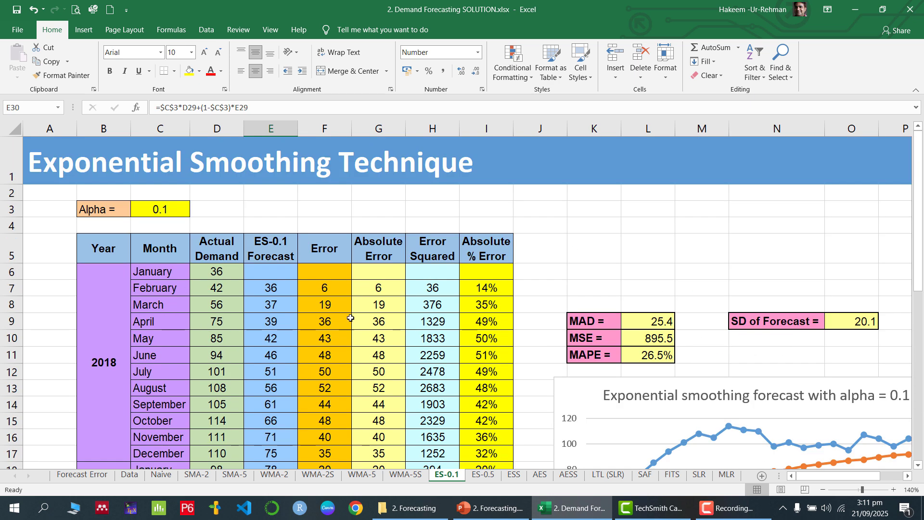
- Fill the February 2018 error formula down through December 2019
click(339, 288)
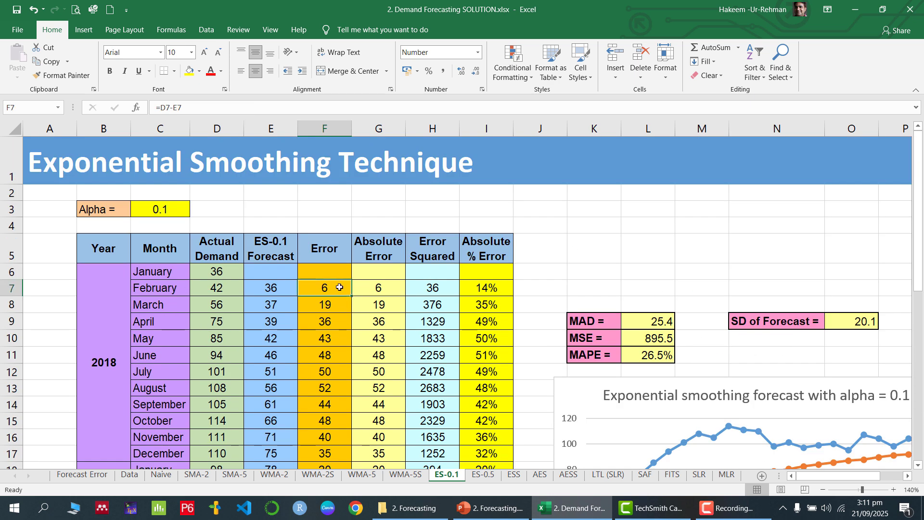
double_click(340, 287)
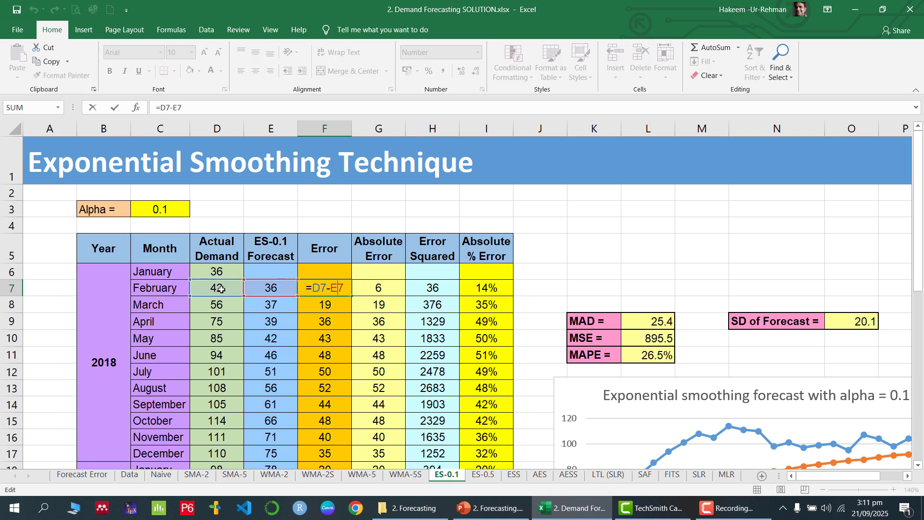
key(Return)
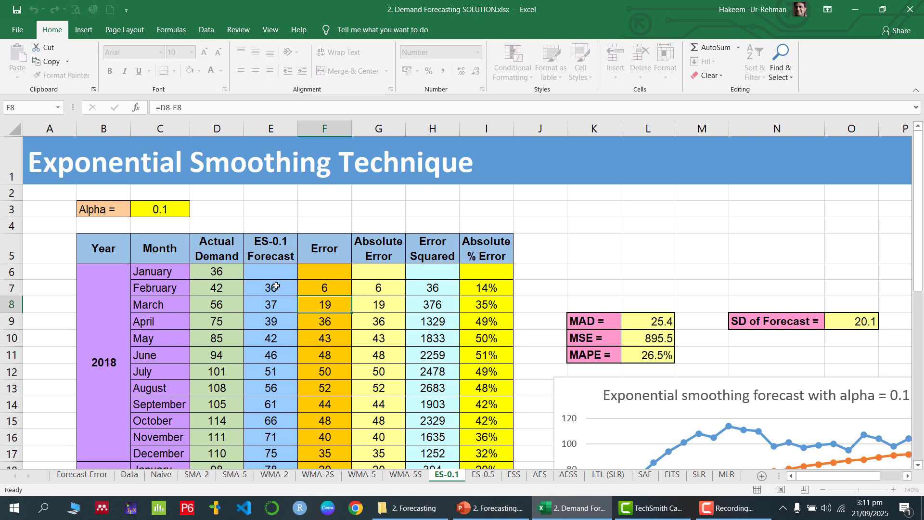
click(347, 293)
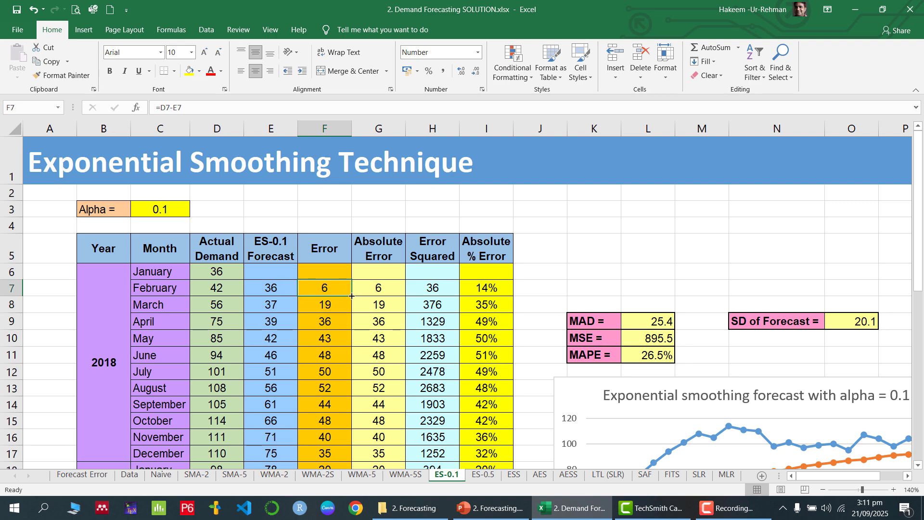
drag(352, 296, 336, 317)
scroll(380, 293, up, 6)
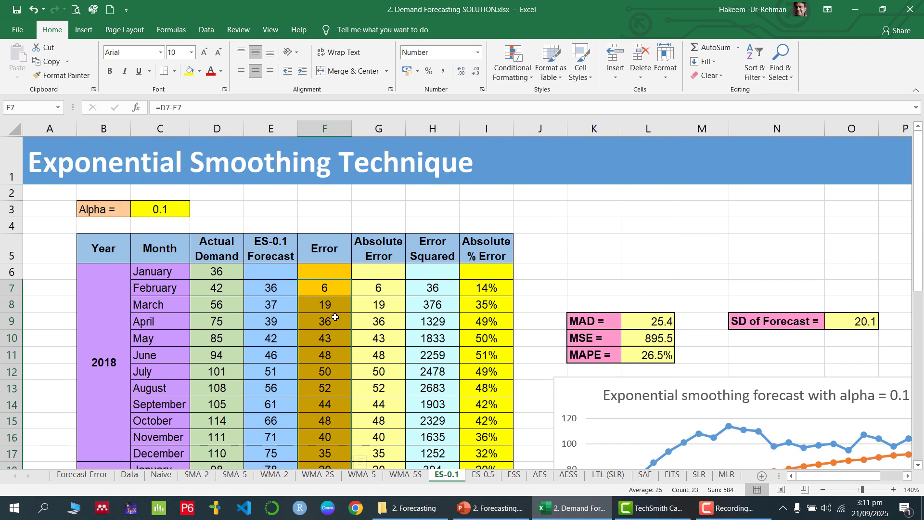
- Enter =ABS(F7) in G7 and fill the Absolute Error column down to row 29
click(391, 286)
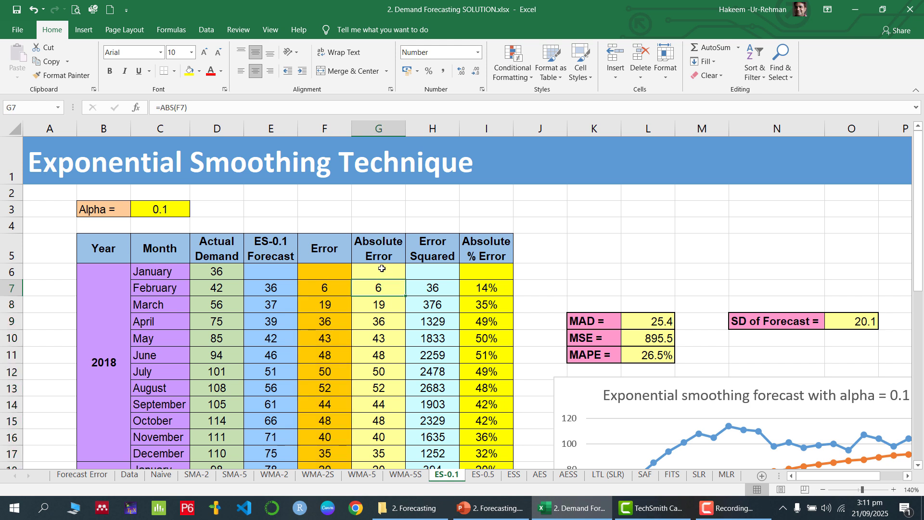
drag(382, 268, 379, 421)
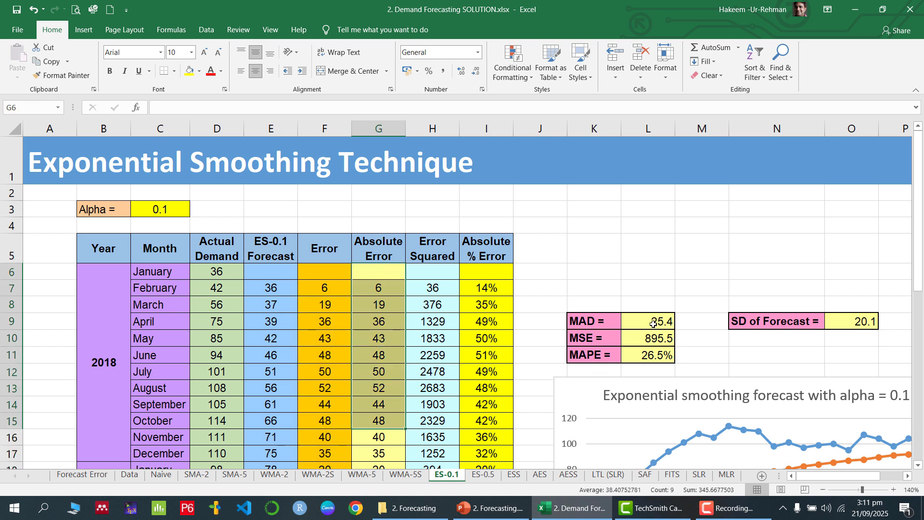
click(654, 323)
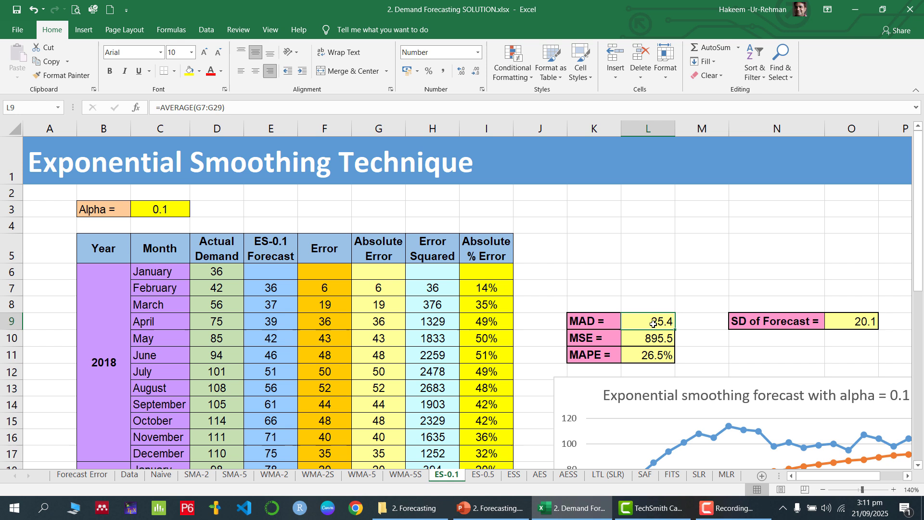
click(383, 288)
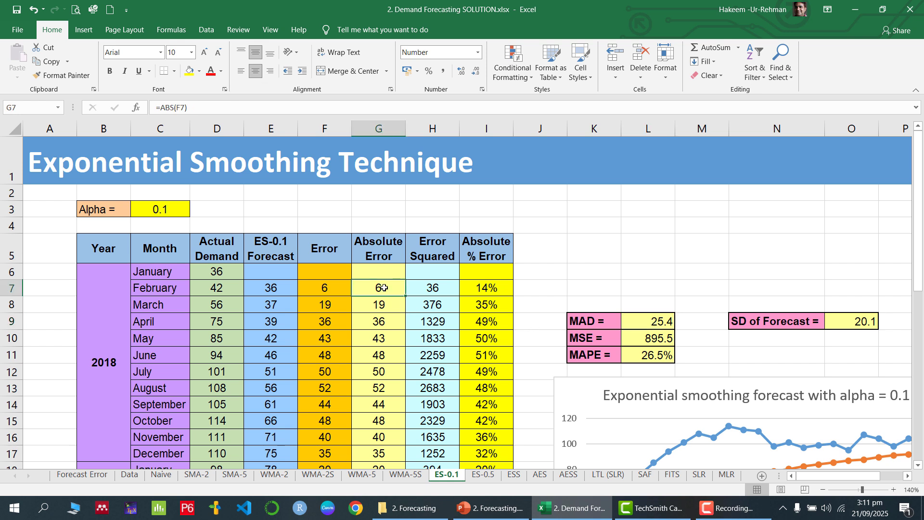
double_click(384, 287)
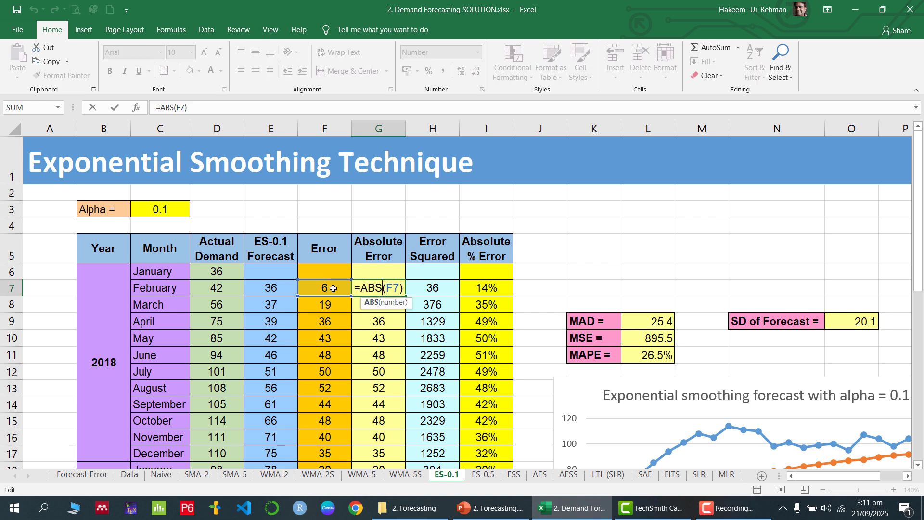
key(Return)
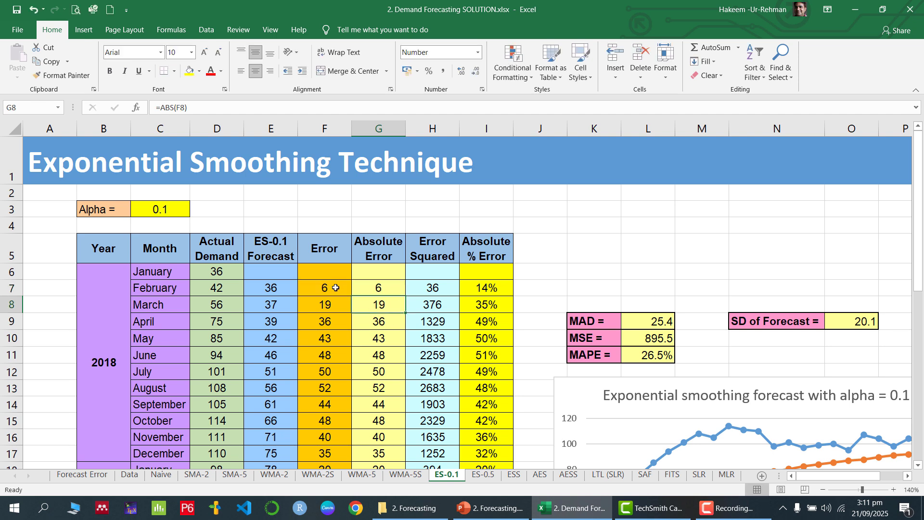
click(380, 287)
drag(405, 295, 386, 367)
scroll(386, 337, up, 6)
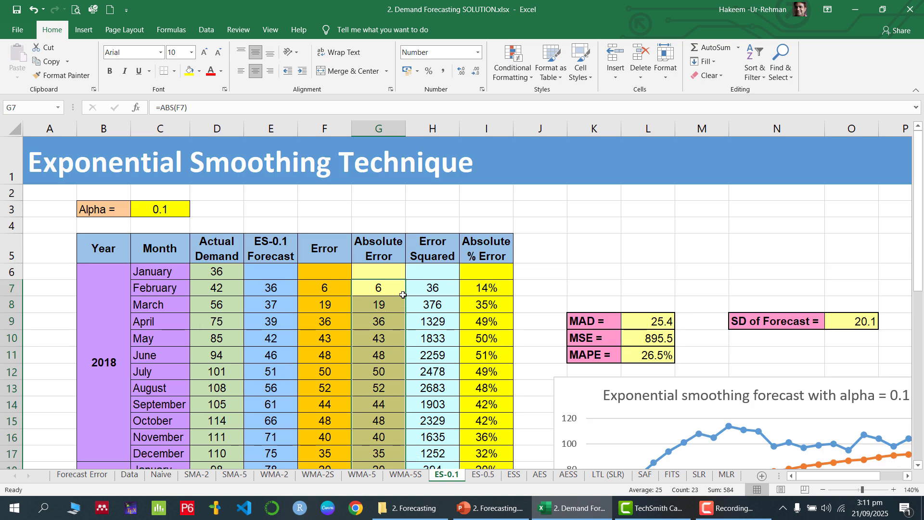
- Enter =F7^2 in H7 and fill the Error Squared column down to row 29
click(447, 287)
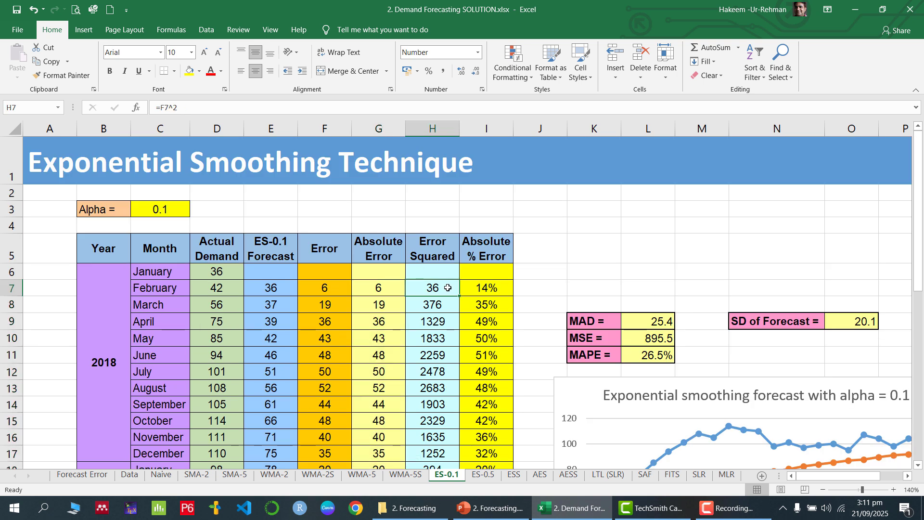
double_click(448, 287)
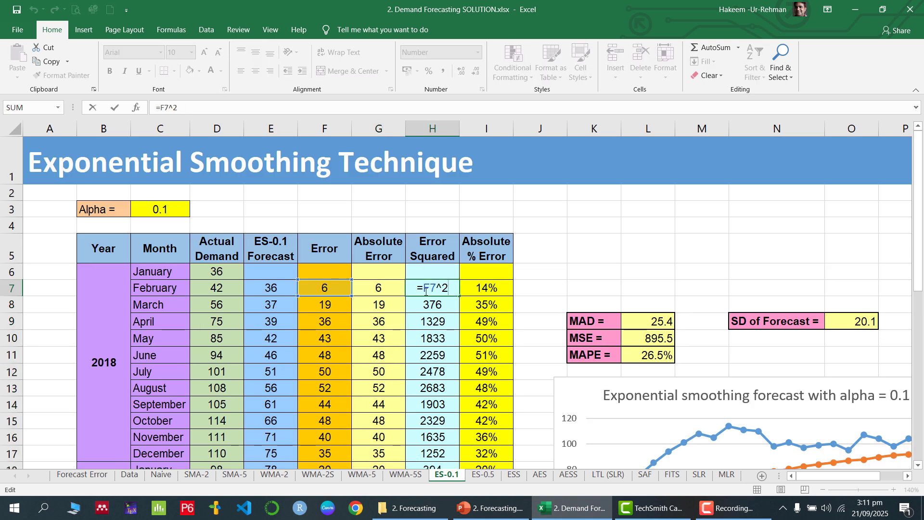
key(Return)
click(452, 289)
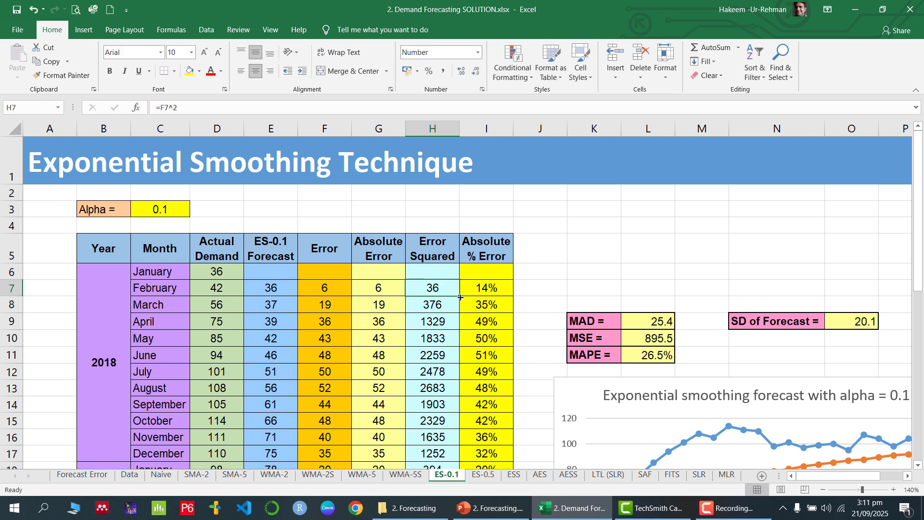
drag(459, 296, 462, 316)
scroll(469, 310, up, 6)
- Enter =G7/D7 in I7 and fill the Absolute % Error column down to row 29
click(484, 291)
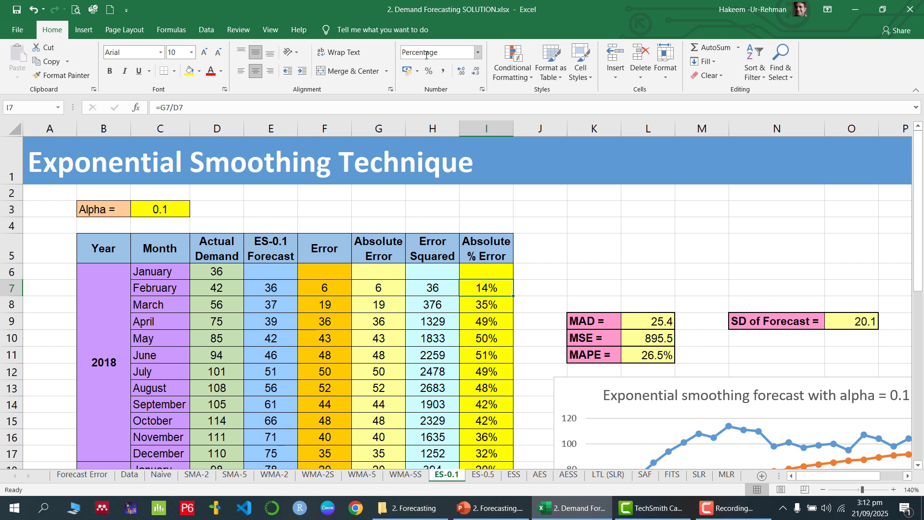
double_click(501, 289)
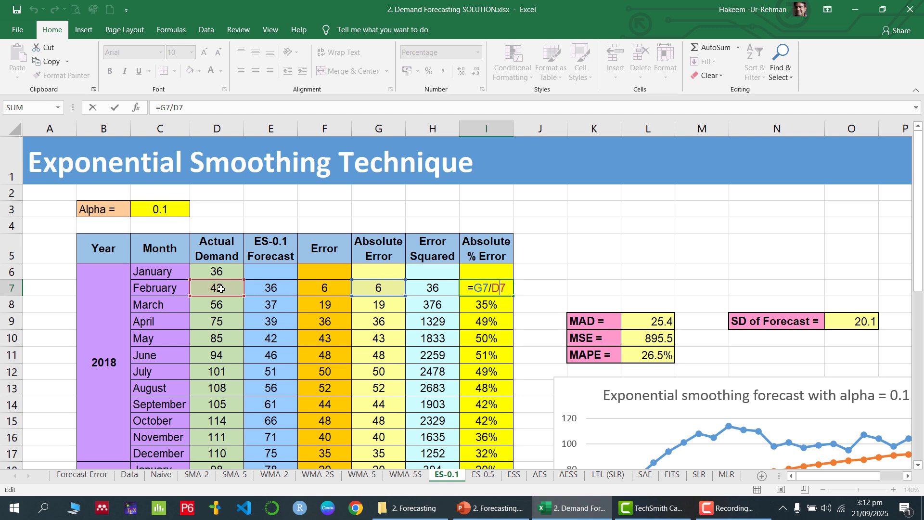
key(Return)
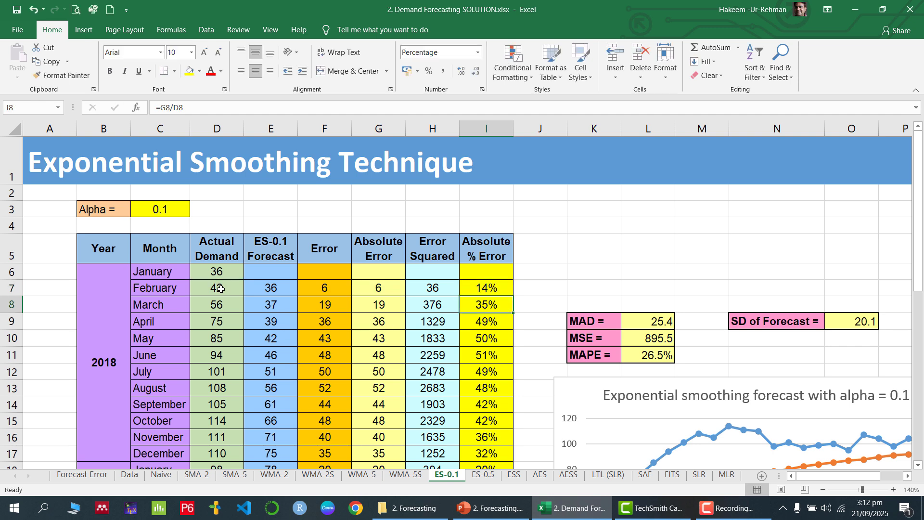
click(496, 288)
drag(511, 292, 504, 351)
scroll(505, 351, up, 5)
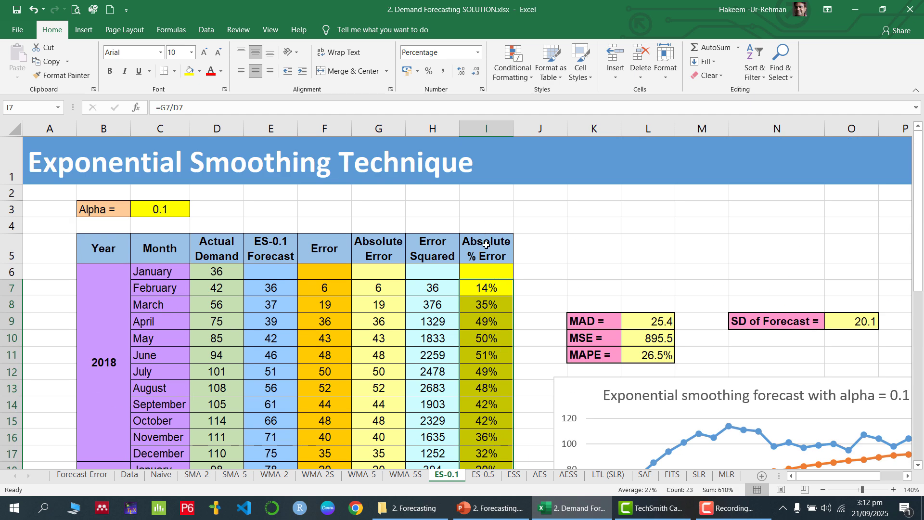
- Compute MAD, MSE and MAPE in L9:L11 as AVERAGE of G7:G29, H7:H29 and I7:I29
click(653, 322)
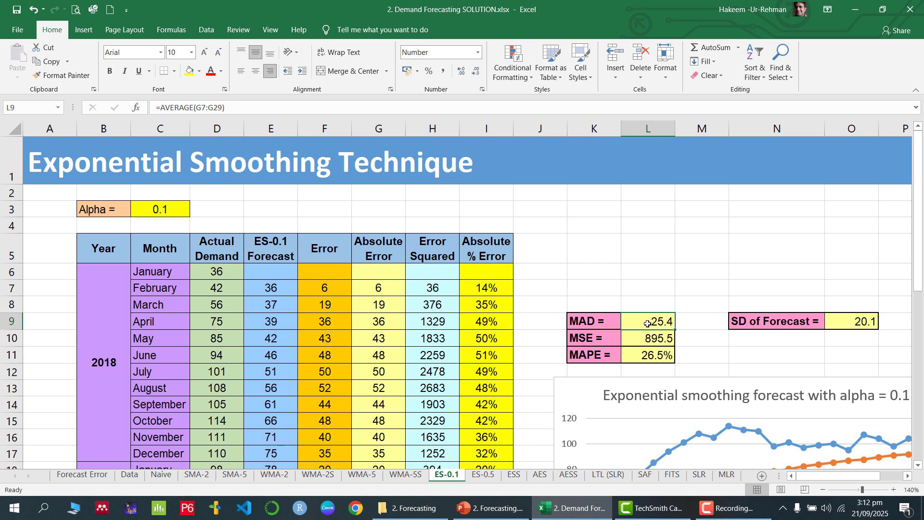
double_click(652, 322)
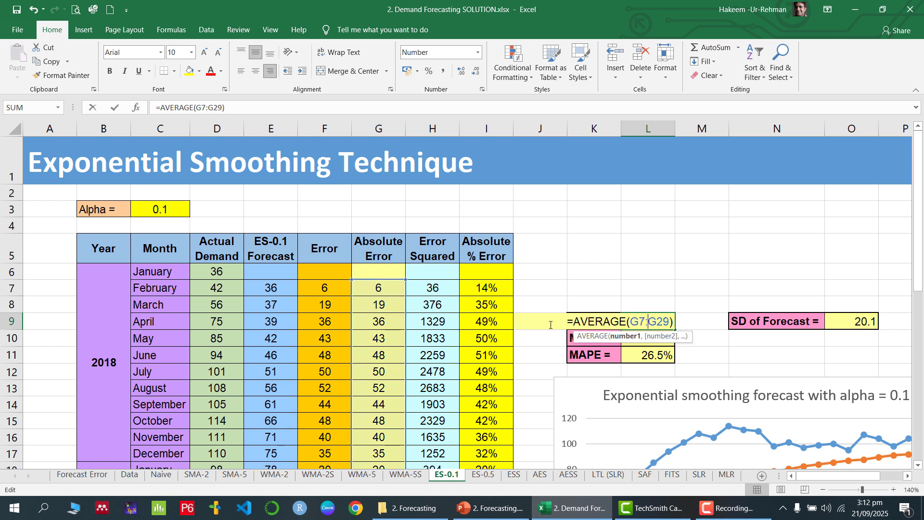
scroll(385, 284, down, 4)
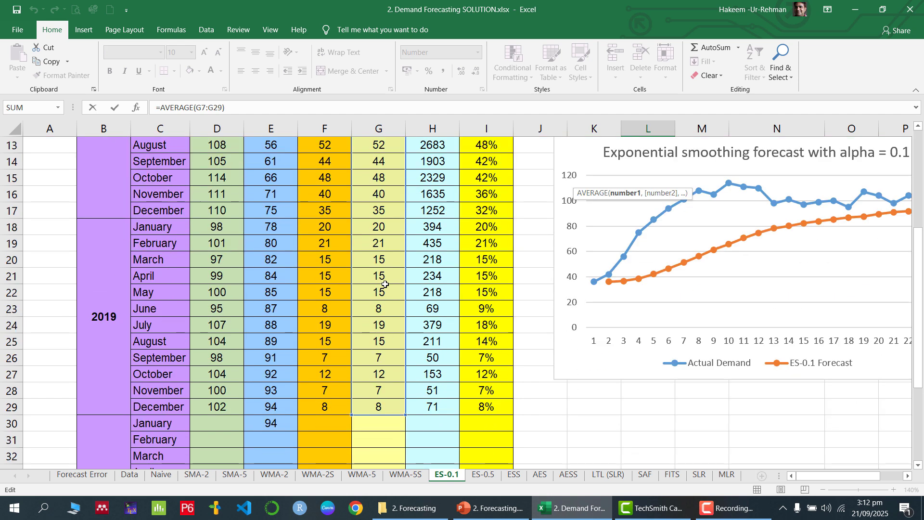
scroll(385, 313, up, 4)
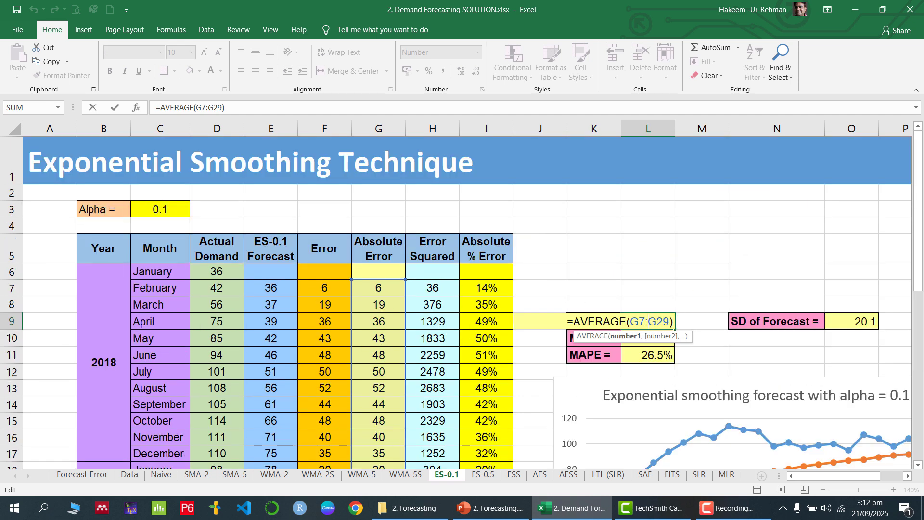
key(Return)
double_click(657, 337)
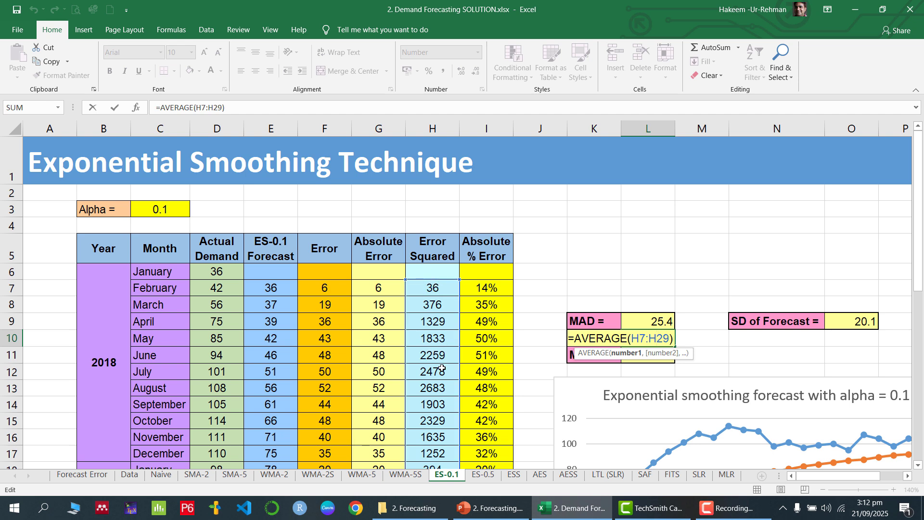
key(Return)
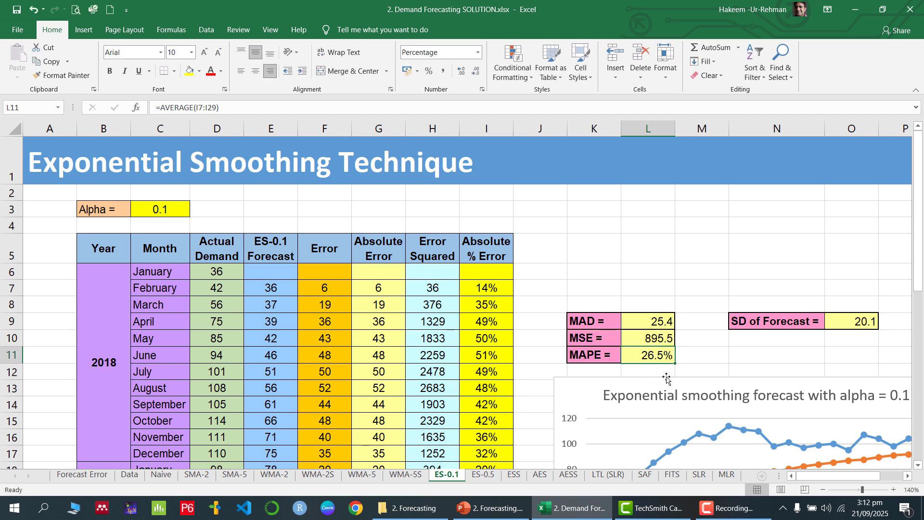
double_click(663, 356)
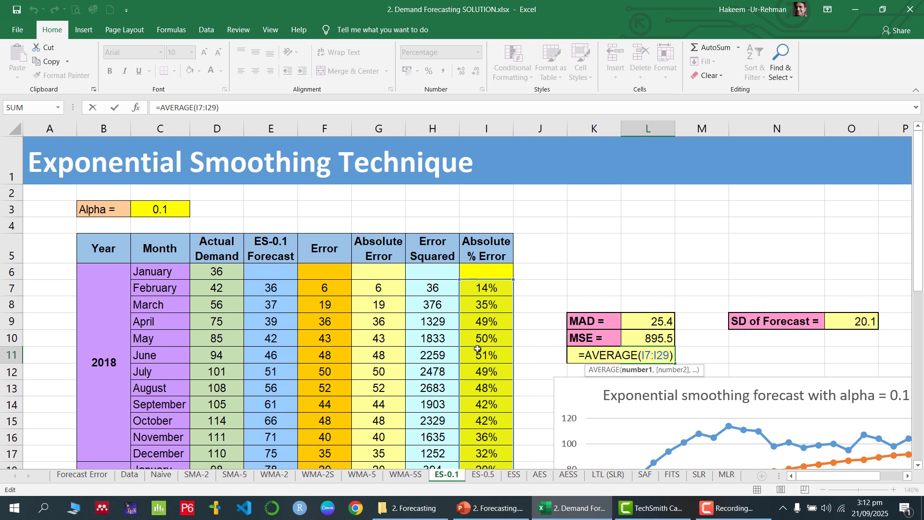
key(Return)
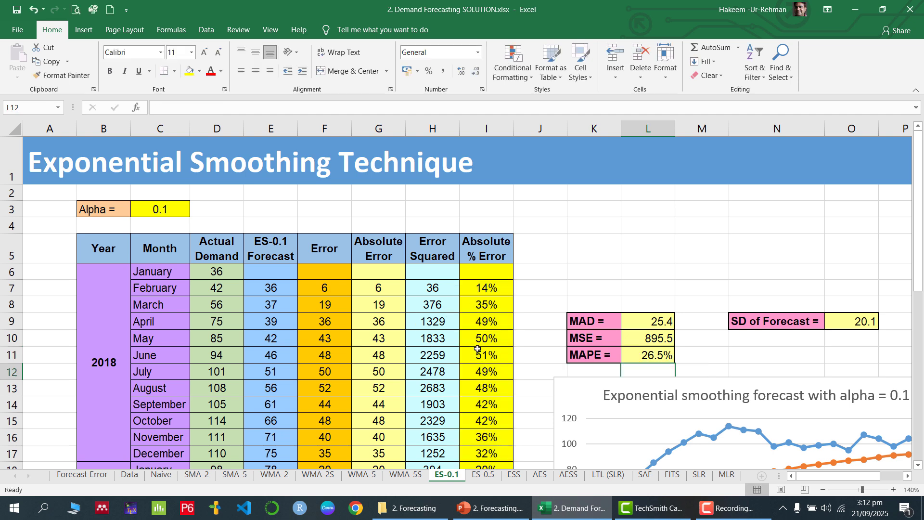
- Compute the SD of Forecast in O9 with =STDEV(E7:E29), giving 20.1
click(863, 323)
double_click(862, 323)
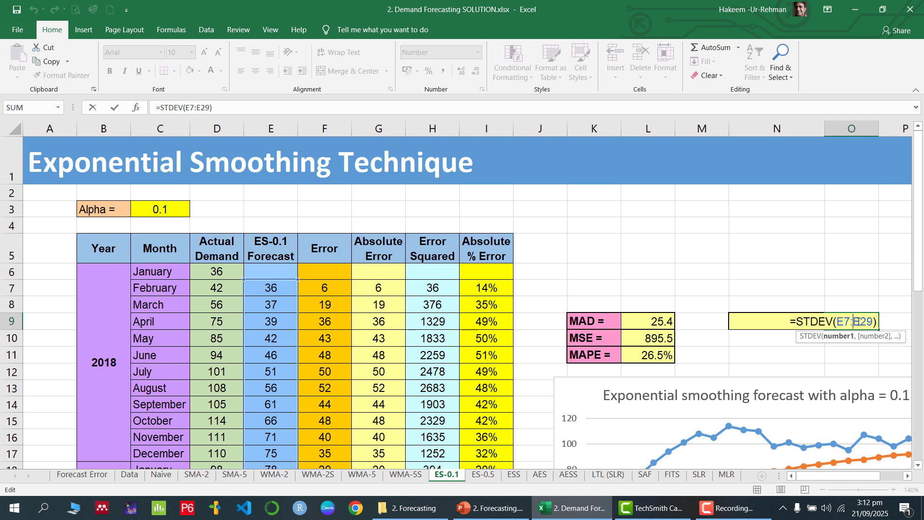
key(Return)
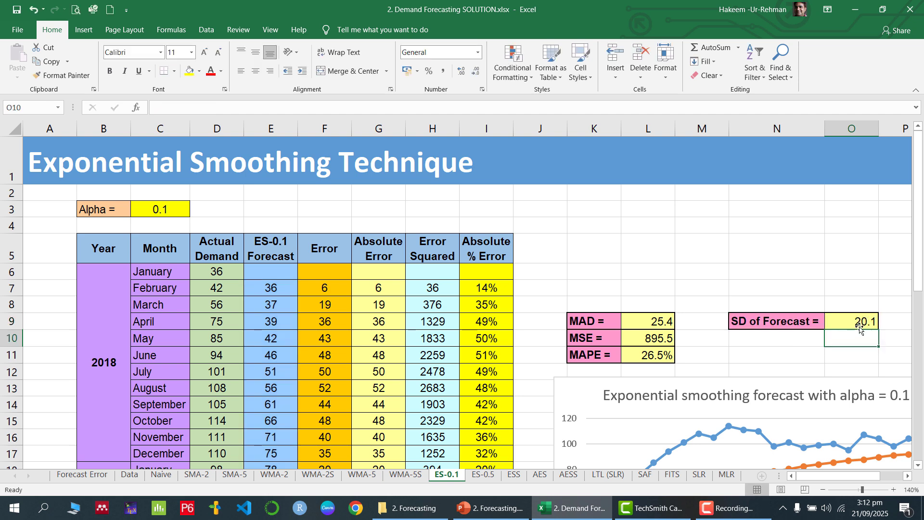
click(854, 321)
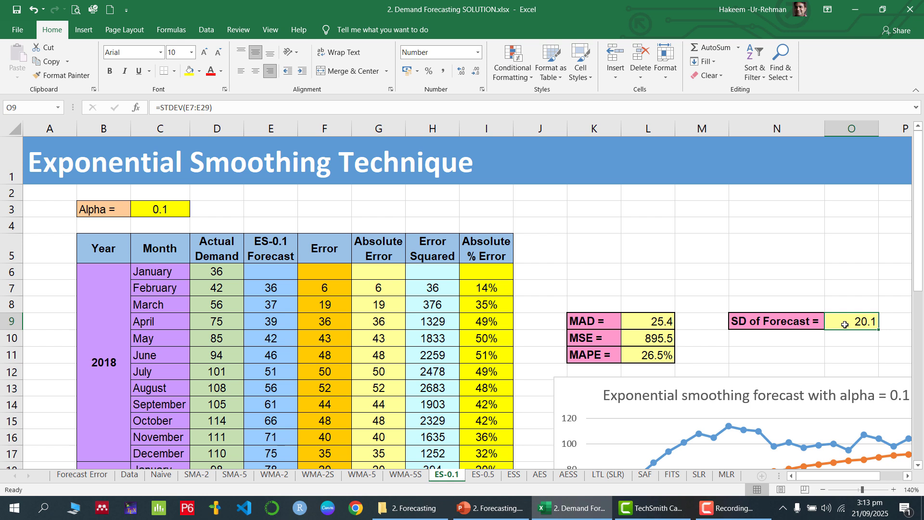
click(161, 210)
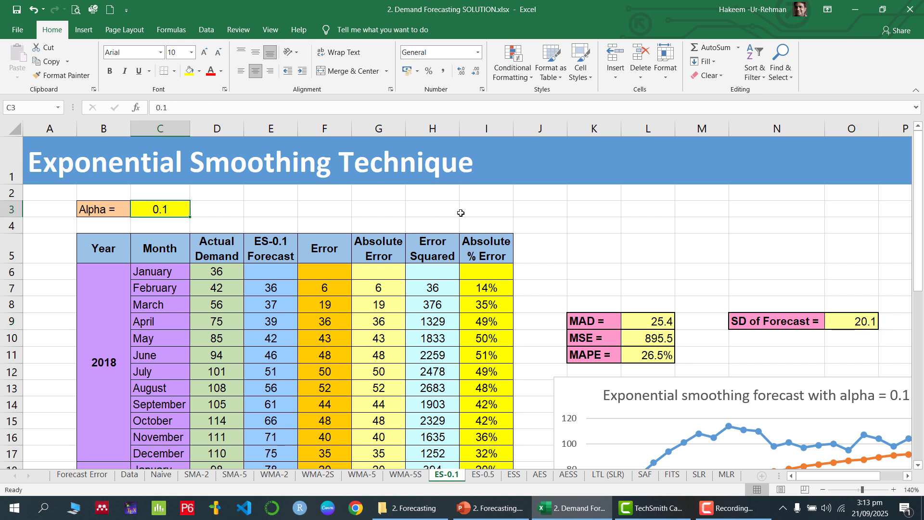
text(0.5)
key(Return)
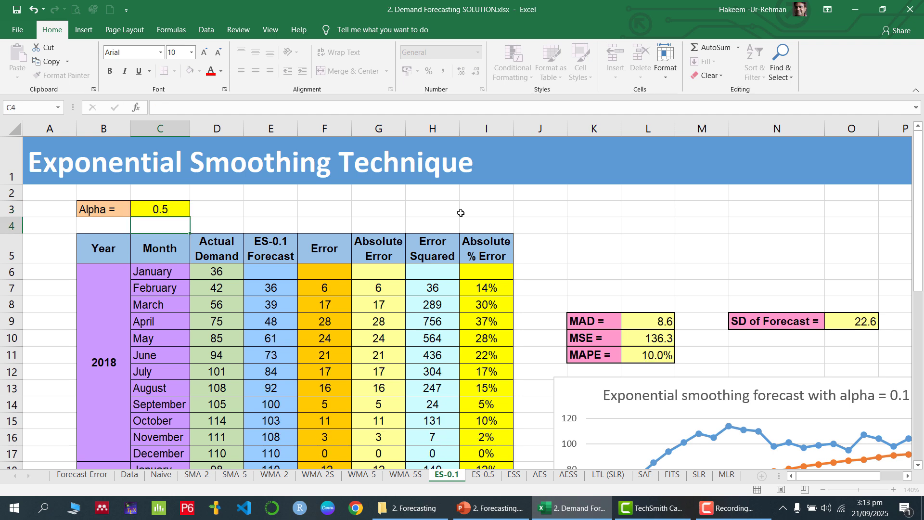
key(ctrl+z)
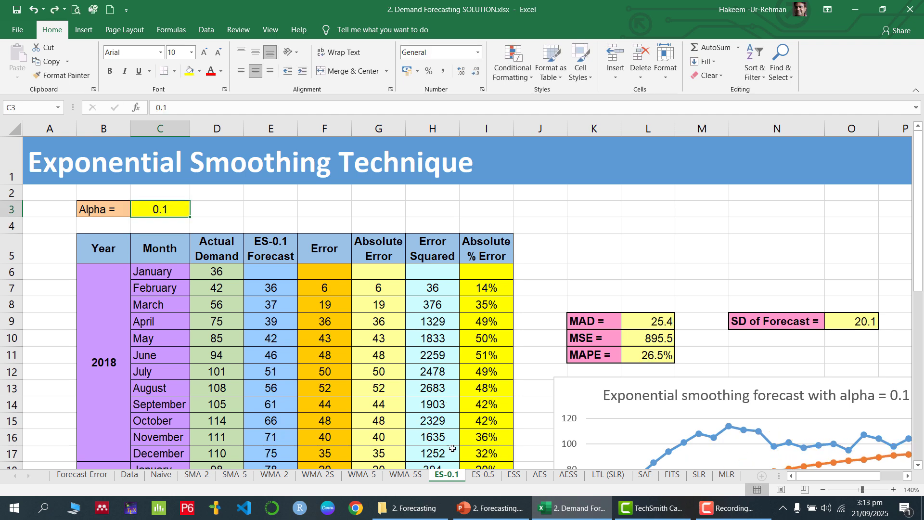
click(483, 474)
- Select the ES-0.5 sheet's MAD, MSE, MAPE results and SD of Forecast to review them
scroll(334, 306, up, 2)
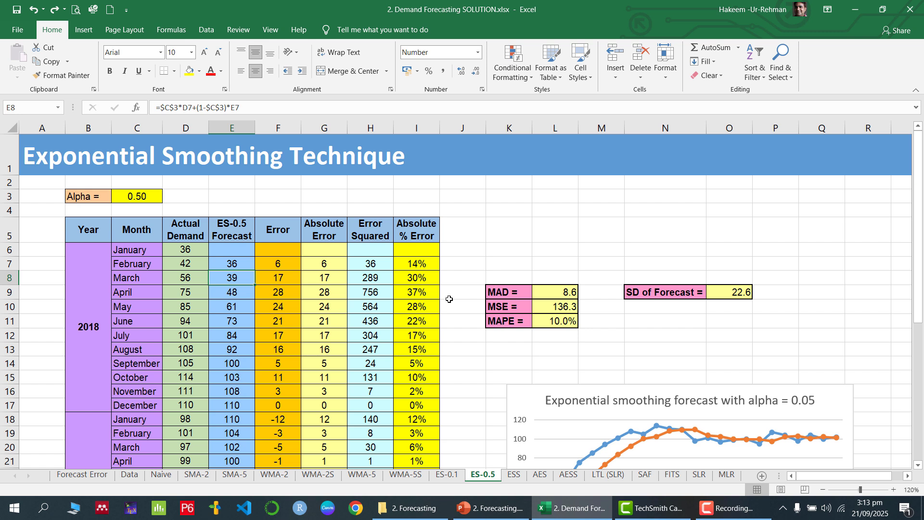
drag(565, 293, 565, 321)
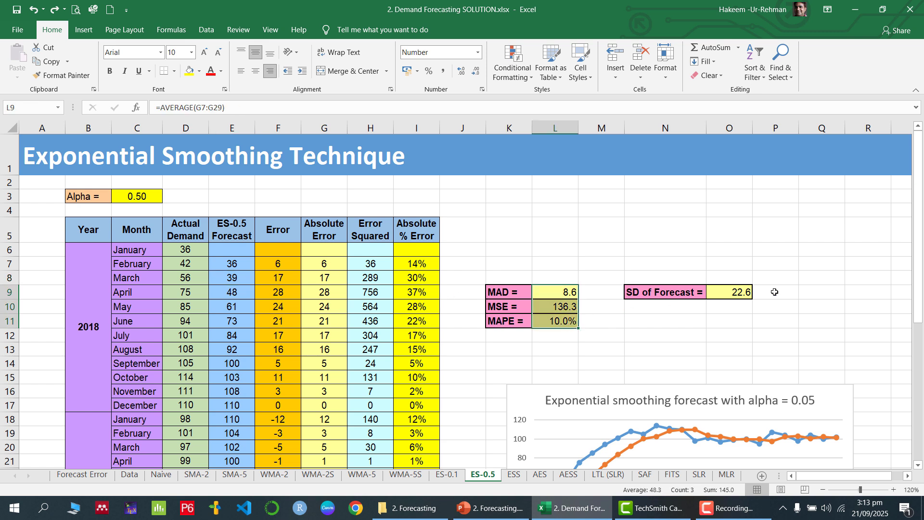
click(745, 293)
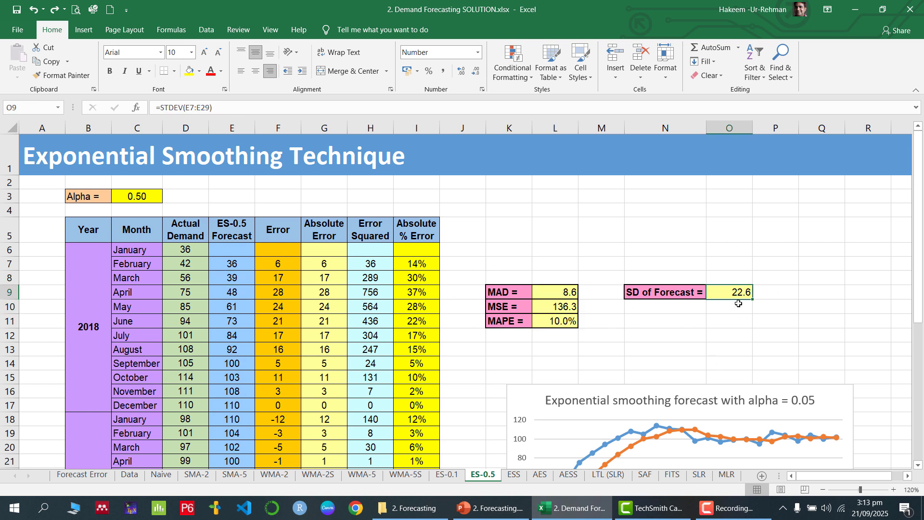
- Show PowerPoint slide 42 comparing the alpha 0.1 and 0.5 results
click(488, 508)
scroll(74, 417, down, 1)
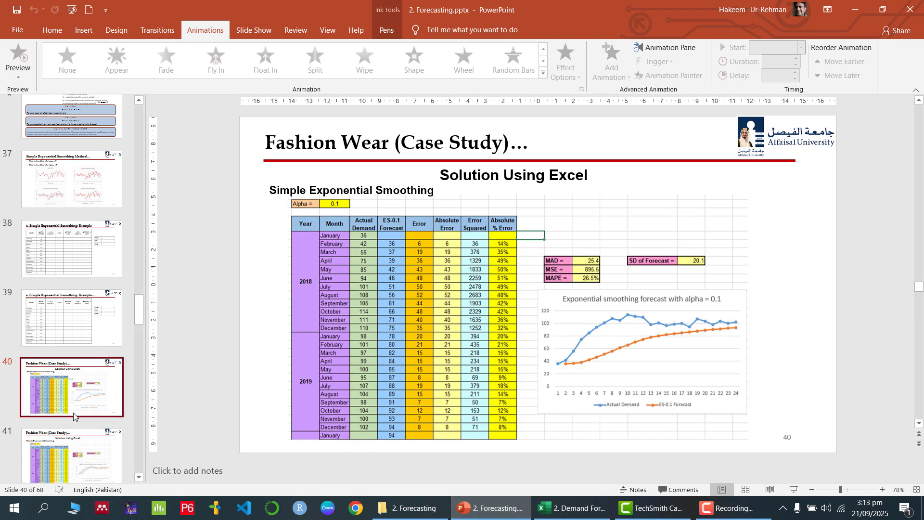
scroll(74, 417, down, 1)
click(78, 436)
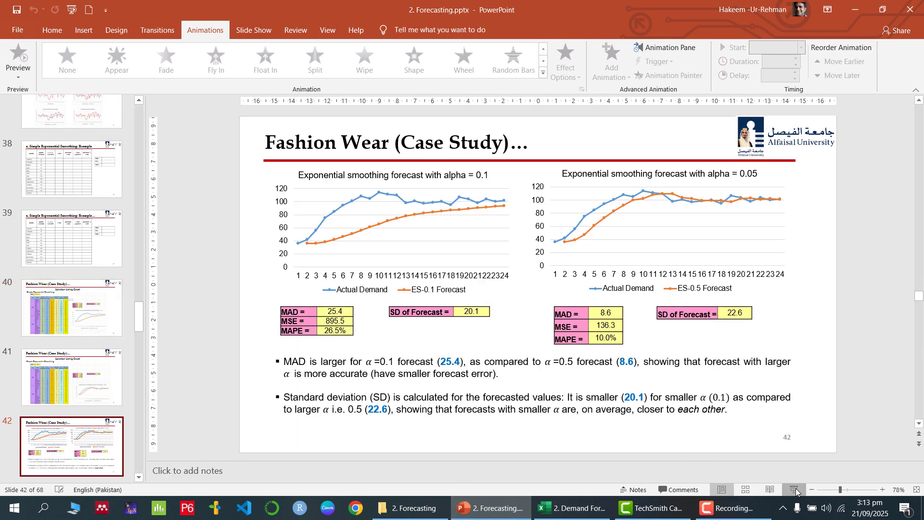
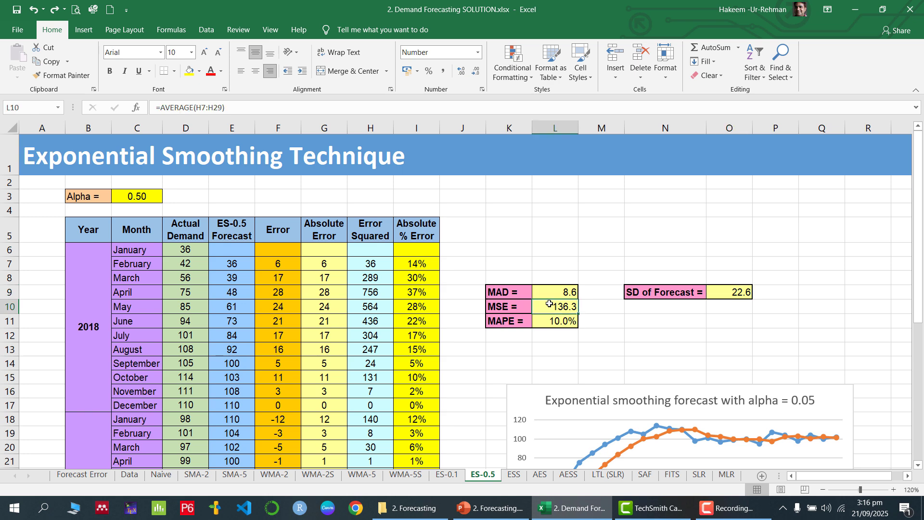
- Go to the ESS sheet showing Solver-based smoothing with alpha 1.00, MAD 6.4, MSE 62
click(514, 474)
scroll(287, 277, up, 1)
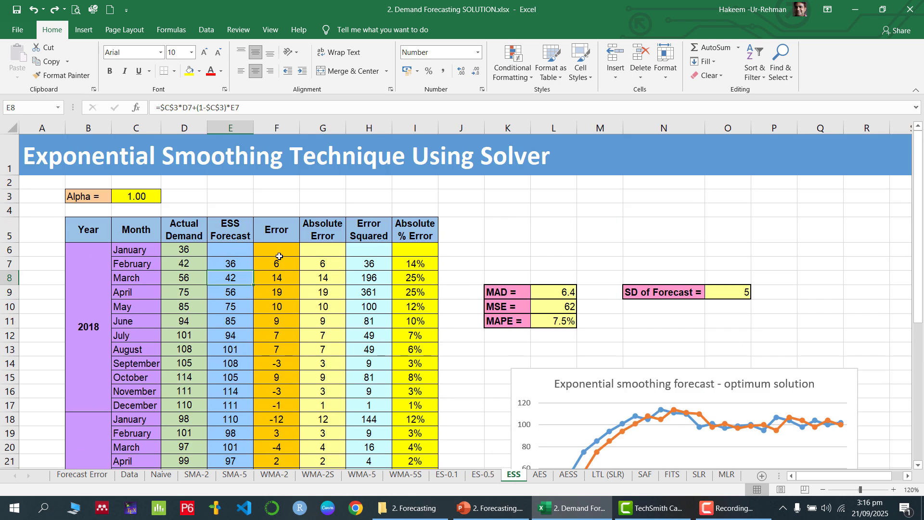
- Delete the Alpha value in C3 so every forecast becomes 36, then check the forecast and error formulas
click(143, 198)
key(Delete)
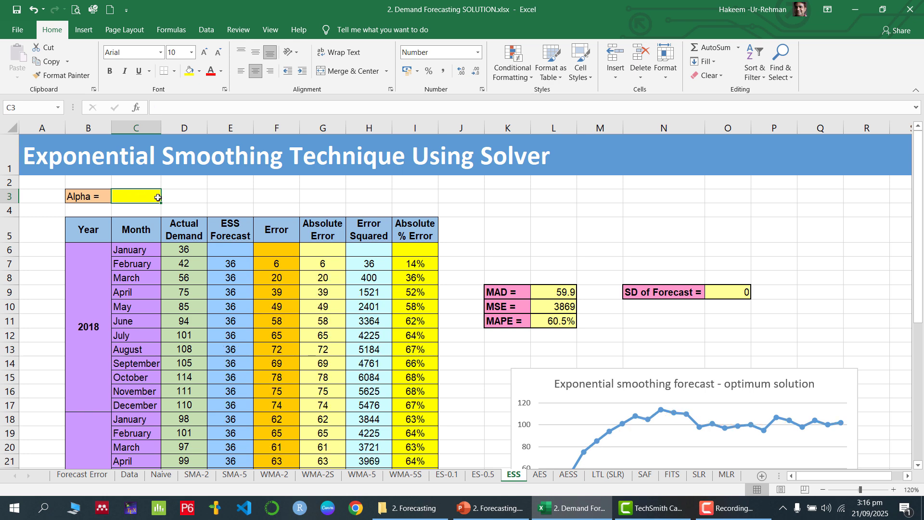
click(308, 270)
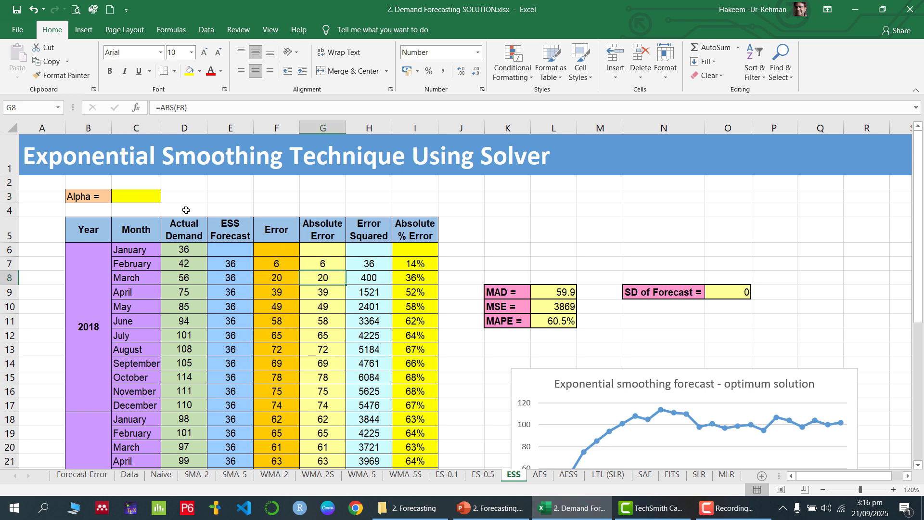
click(133, 197)
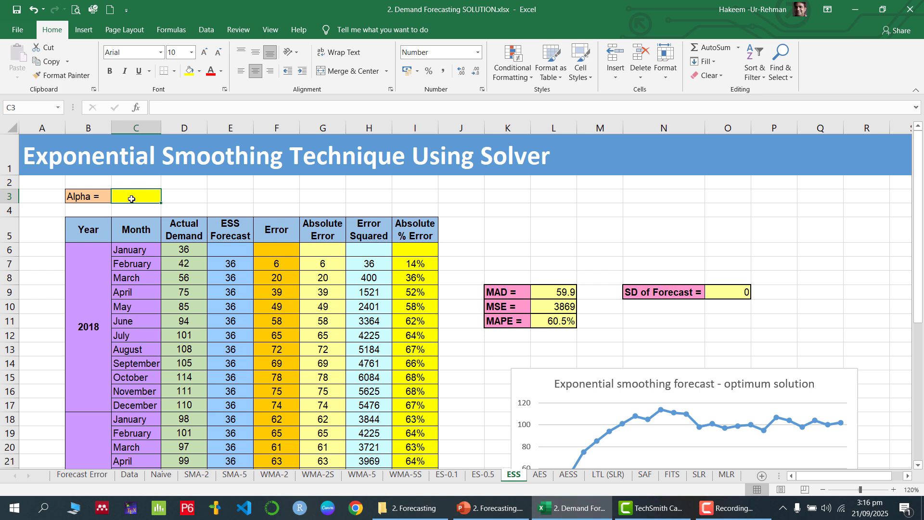
click(241, 262)
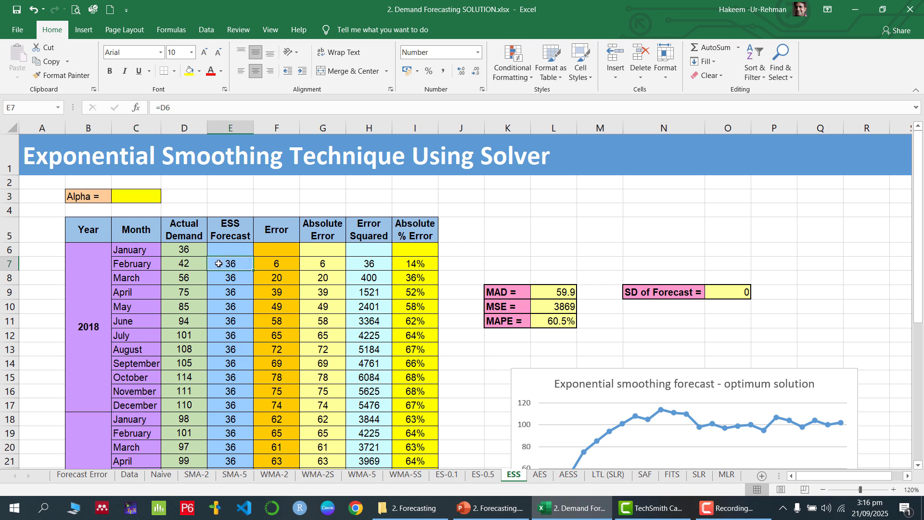
drag(221, 264, 239, 413)
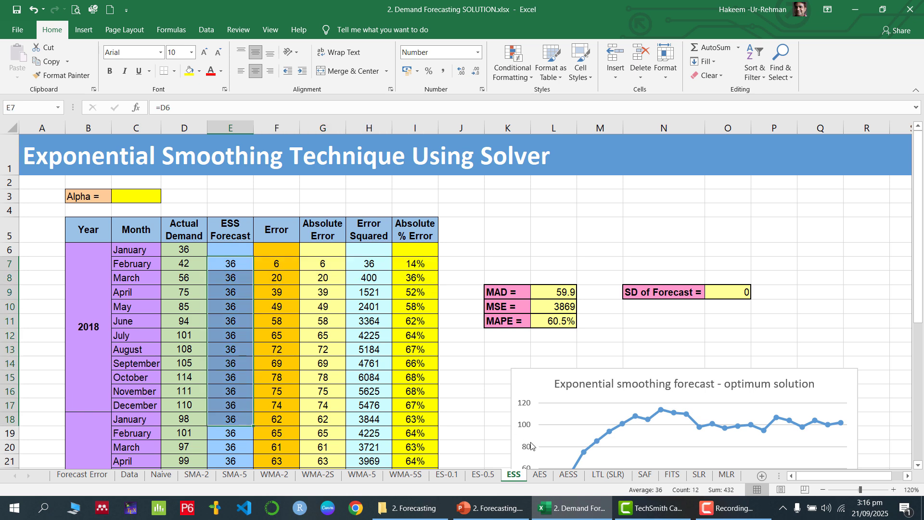
- Copy the E7:I30 forecast and error block from ES-0.5 and select the matching ESS range
click(483, 474)
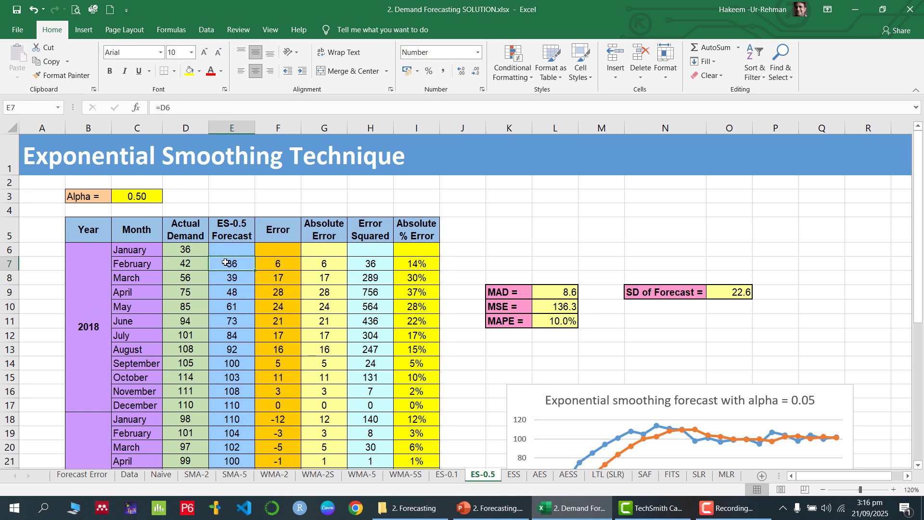
key(shift+Right)
key(shift+Right)
key(shift+Right)
key(shift+Right)
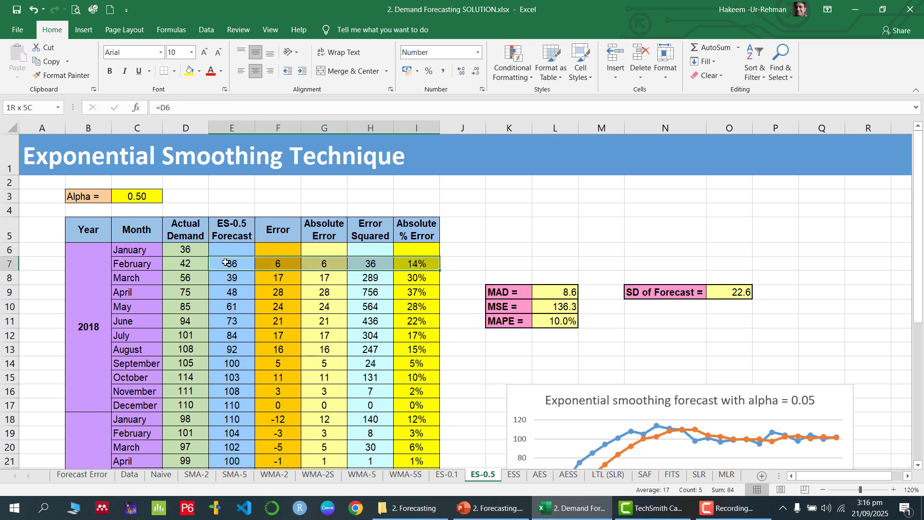
key(ctrl+shift+Down)
key(ctrl+c)
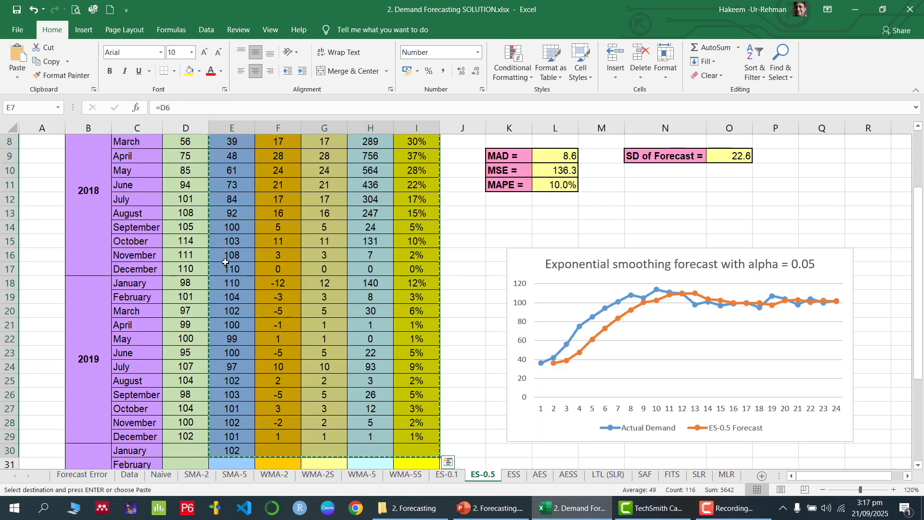
click(514, 474)
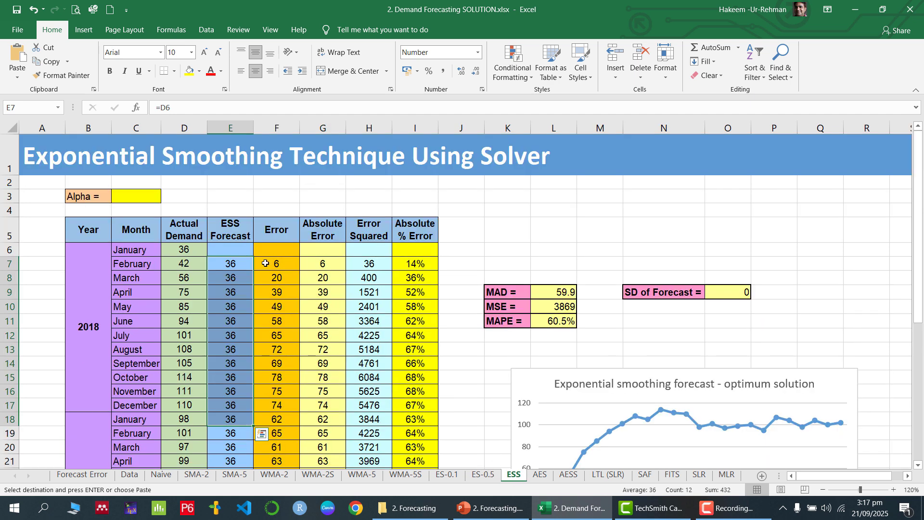
click(241, 262)
key(shift+Right)
key(shift+Right)
key(shift+Right)
key(shift+Right)
key(ctrl+shift+Down)
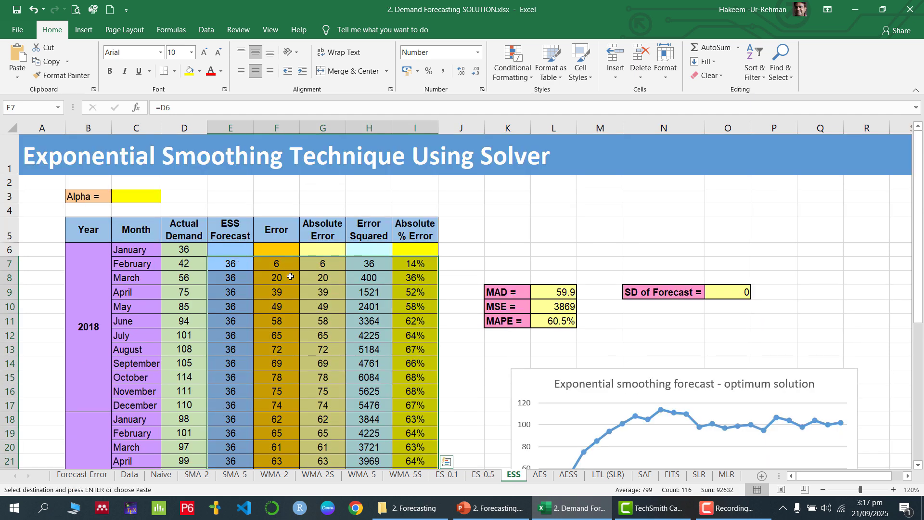
scroll(290, 277, down, 3)
scroll(290, 277, up, 3)
click(139, 196)
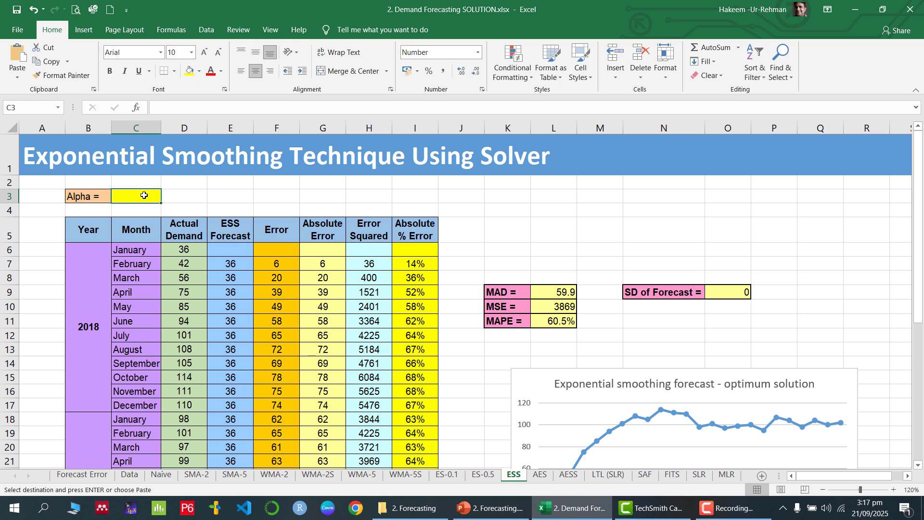
- Confirm Solver Add-in is checked in the Excel Add-ins manager, alongside Analysis ToolPak
click(204, 30)
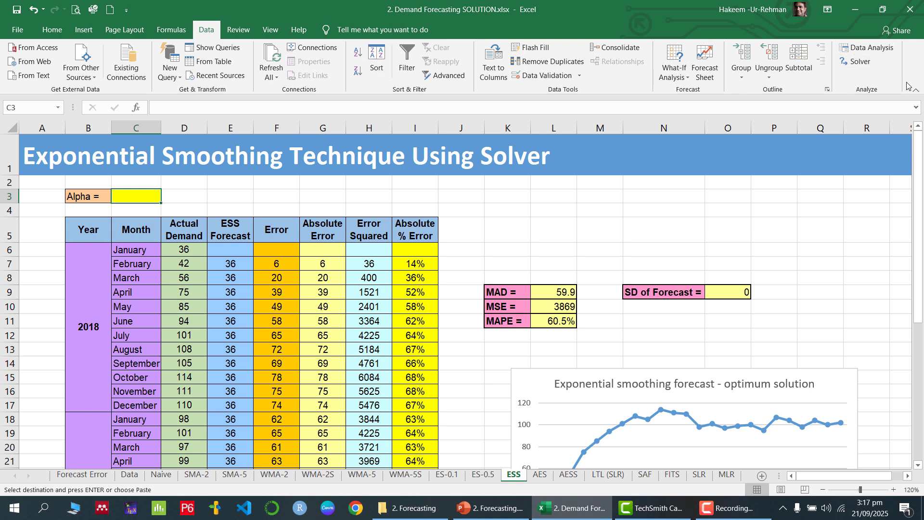
click(18, 33)
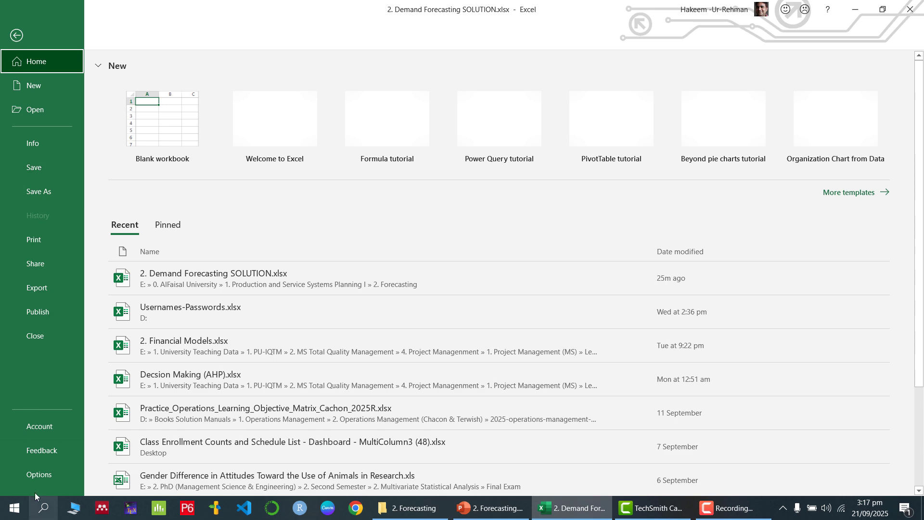
key(Escape)
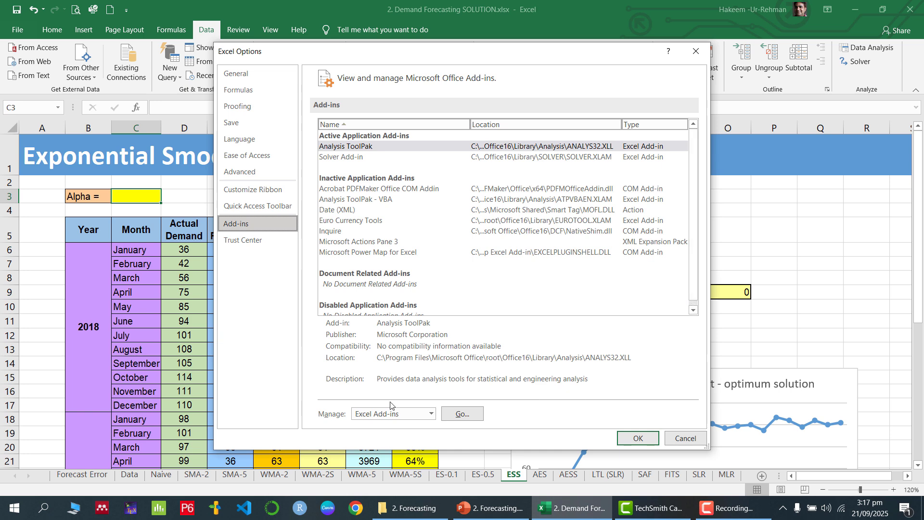
click(430, 414)
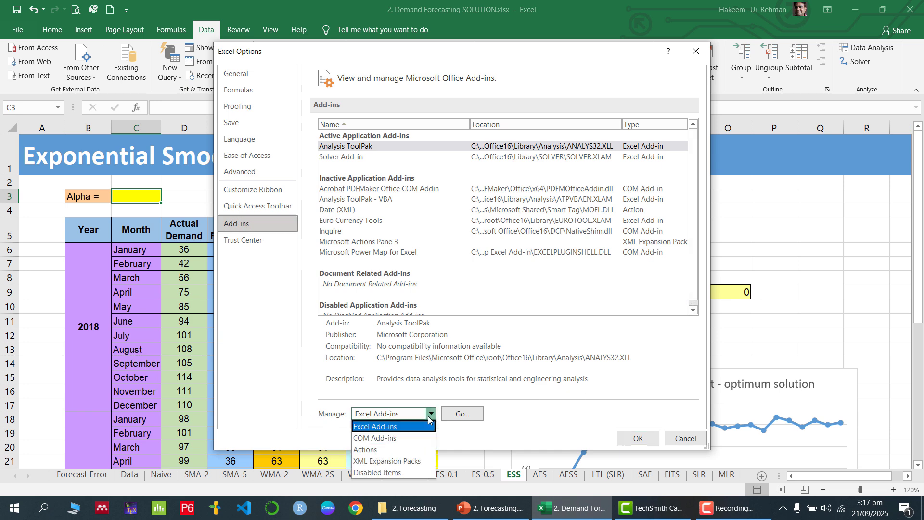
click(399, 427)
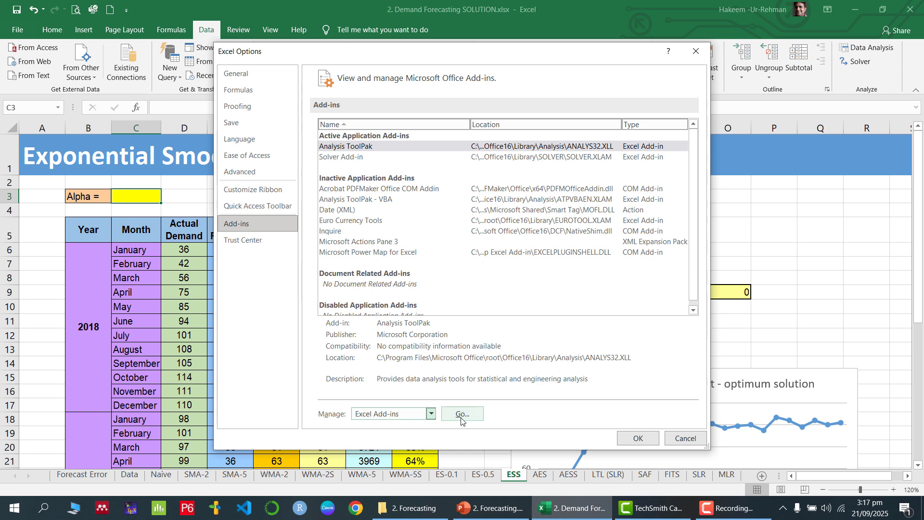
click(459, 415)
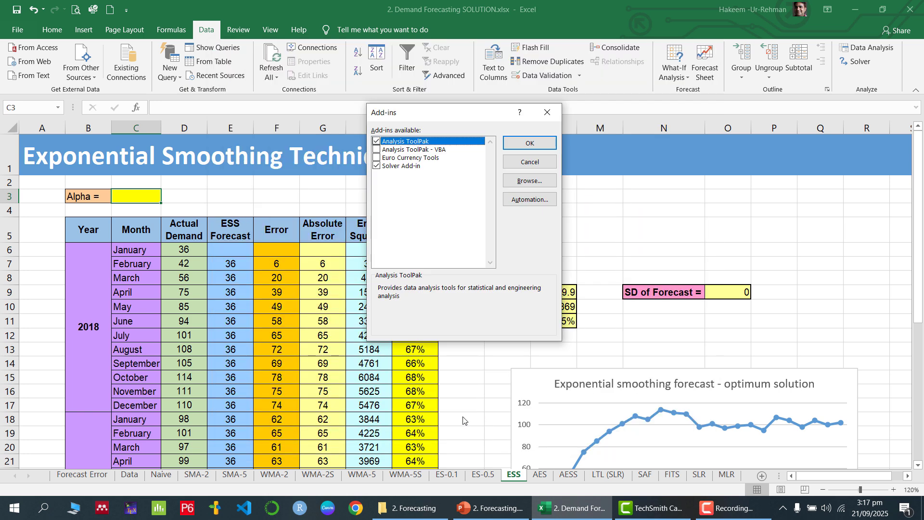
click(378, 168)
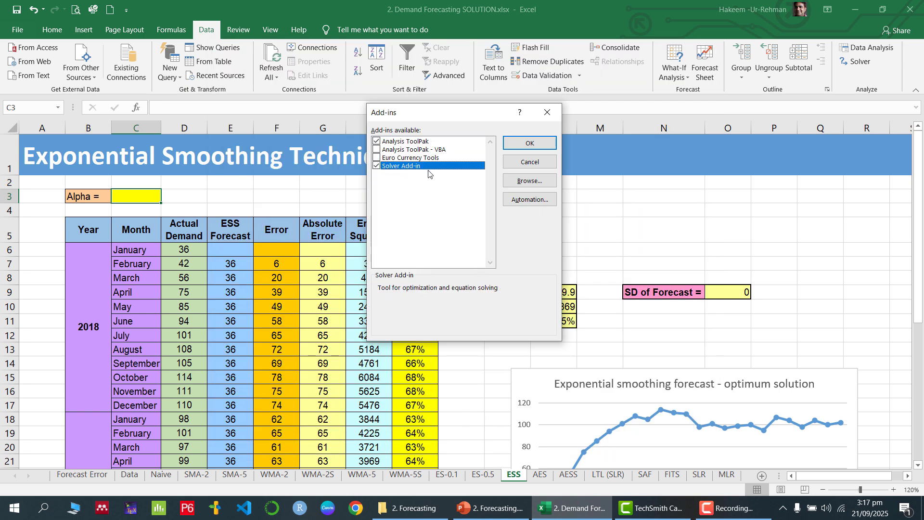
click(532, 145)
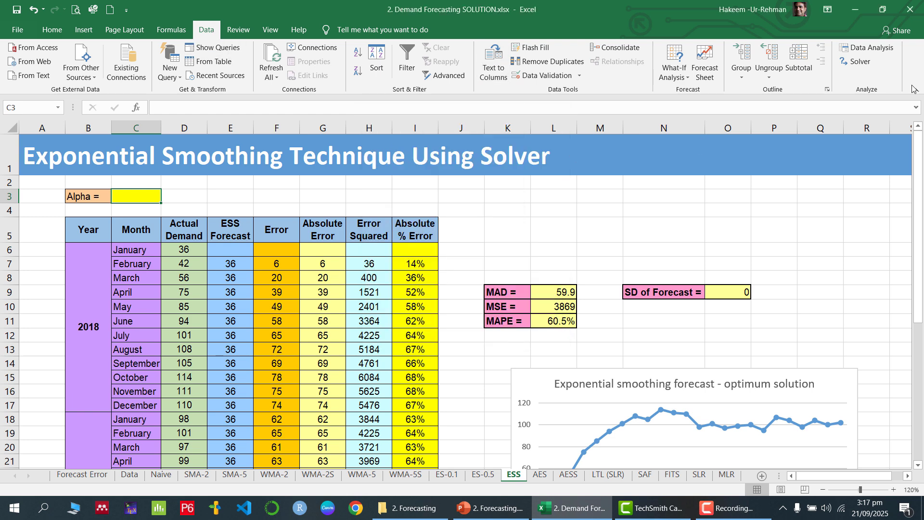
- Reset Solver and set it to minimize MSE in $L$10 by changing alpha in $C$3
click(859, 68)
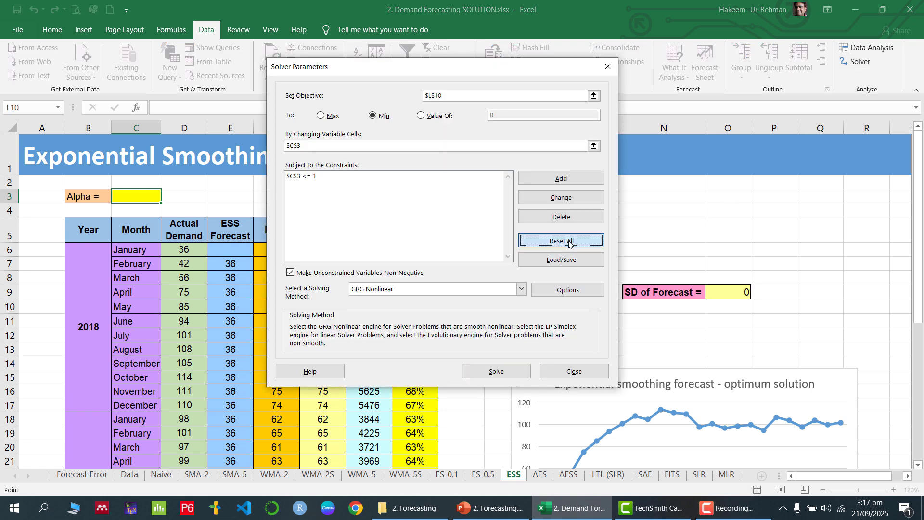
click(569, 243)
click(470, 295)
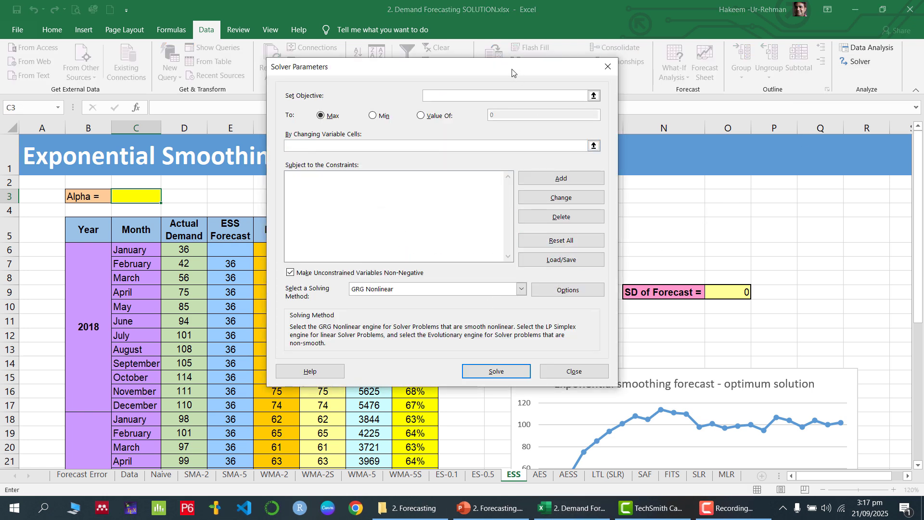
drag(512, 72, 692, 100)
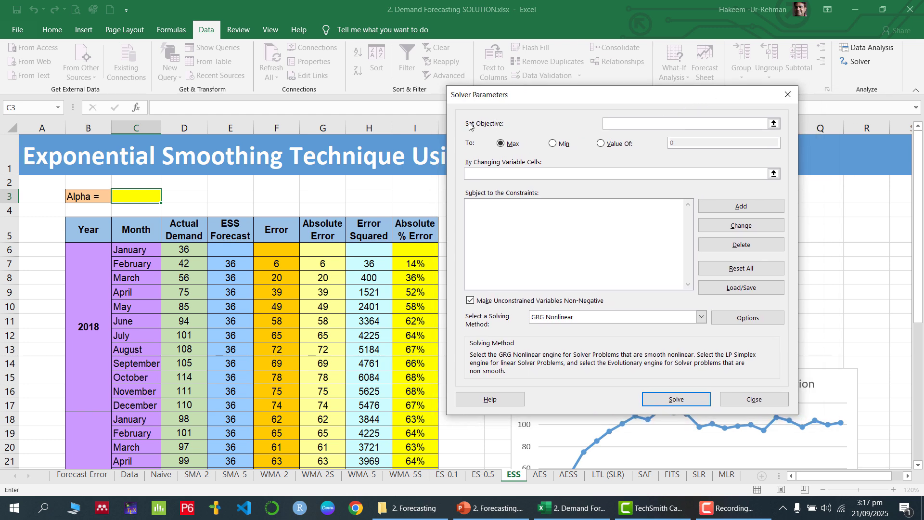
click(773, 124)
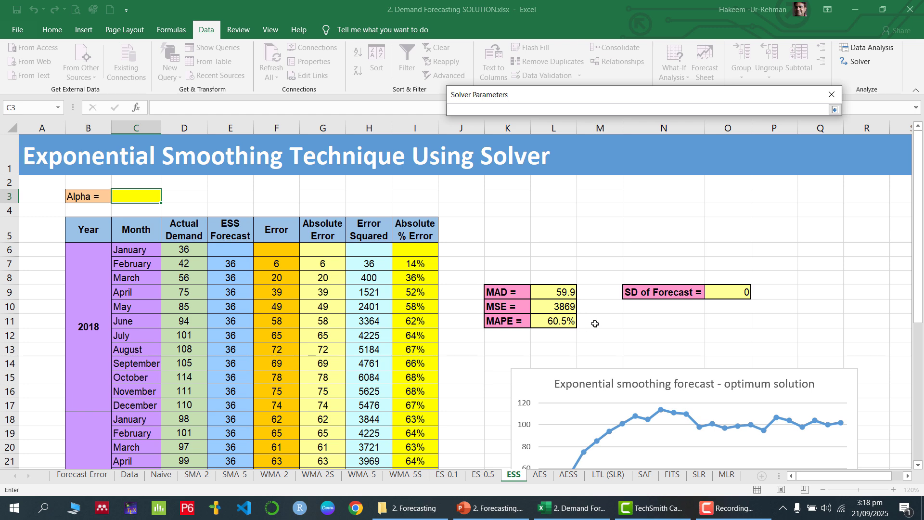
click(564, 308)
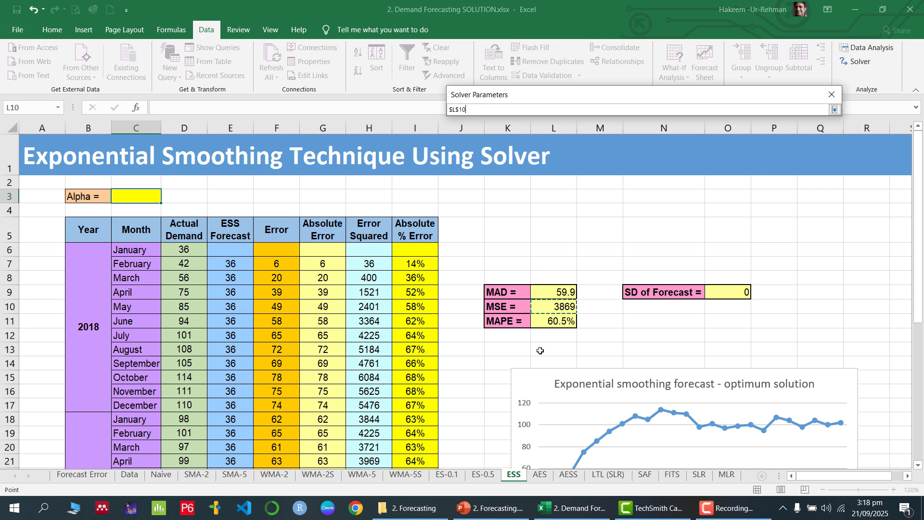
click(835, 110)
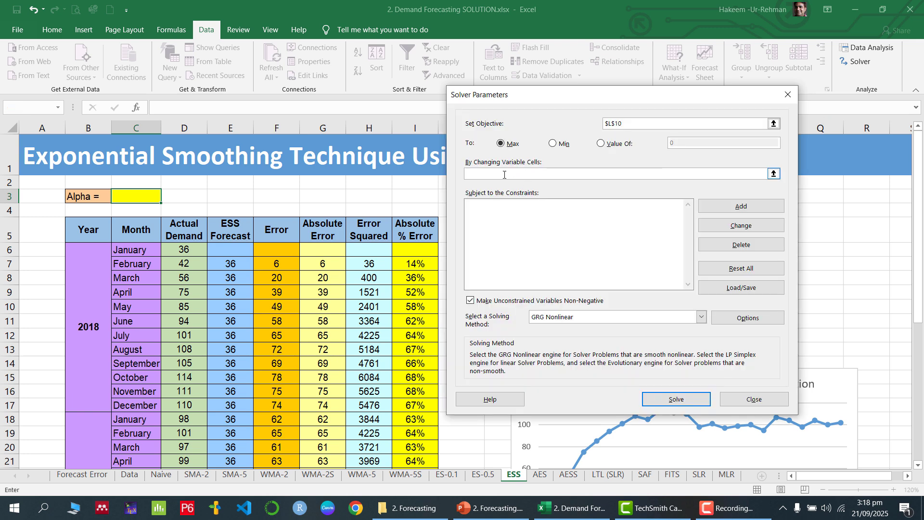
click(553, 144)
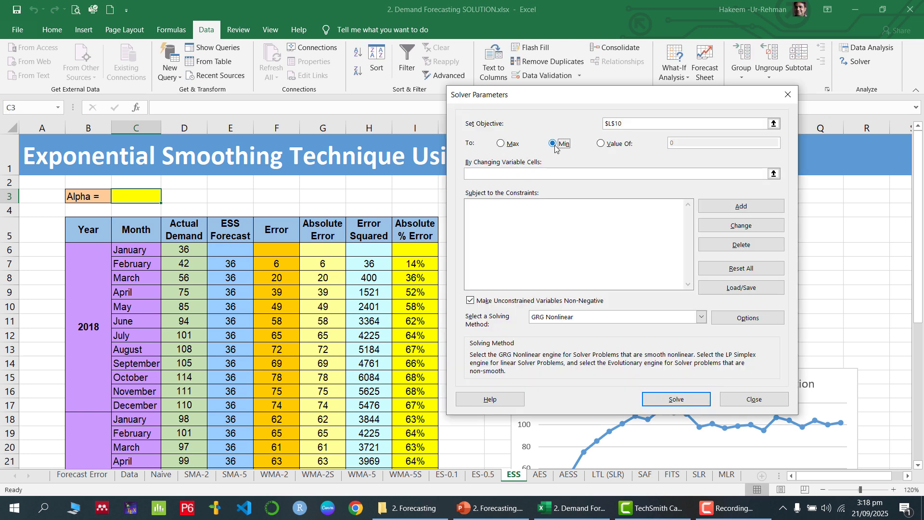
click(774, 174)
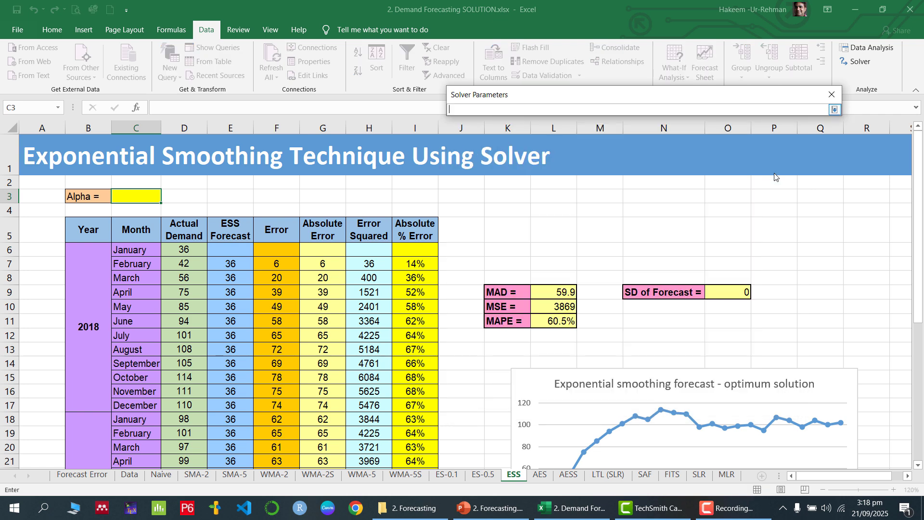
click(131, 195)
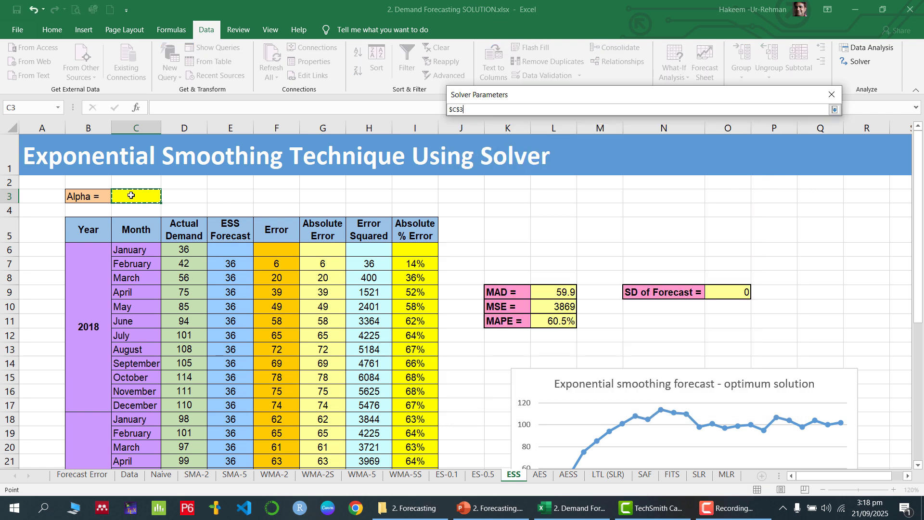
click(837, 112)
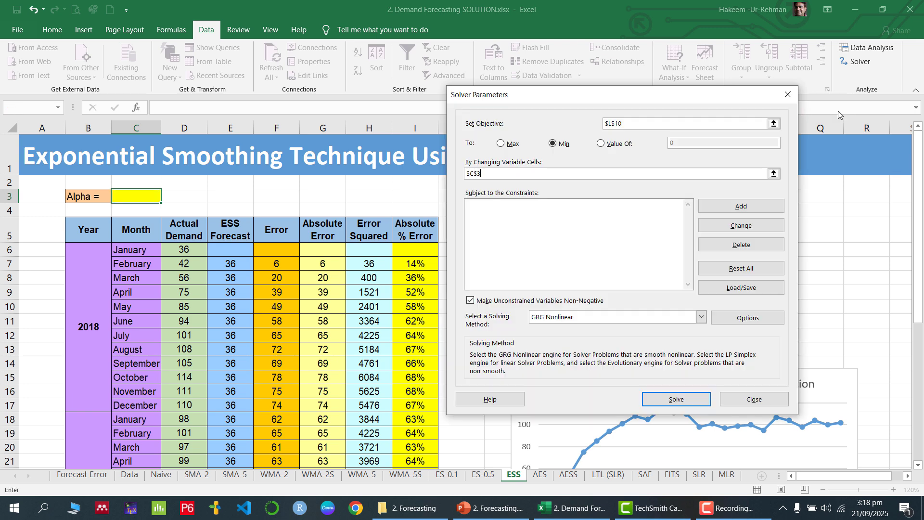
- Add the constraint $C$3 <= 1, keep non-negative variables and GRG Nonlinear, and solve
click(755, 208)
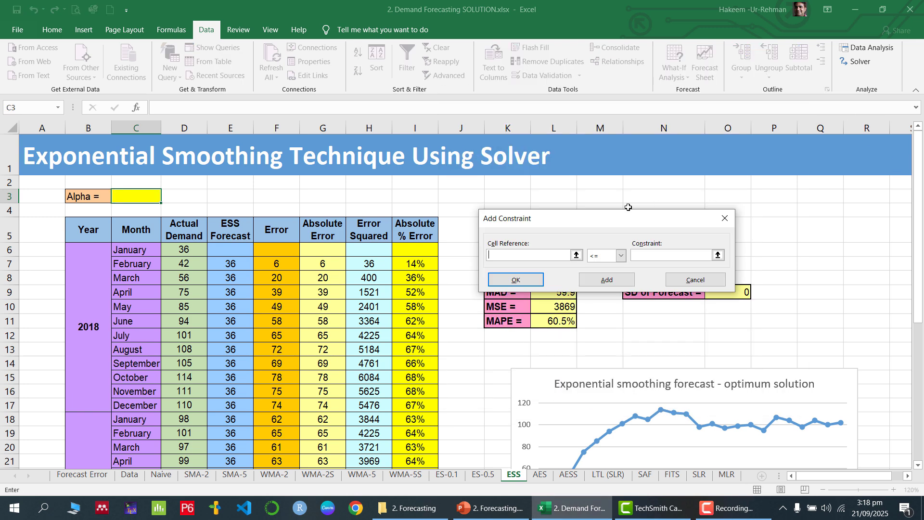
click(141, 202)
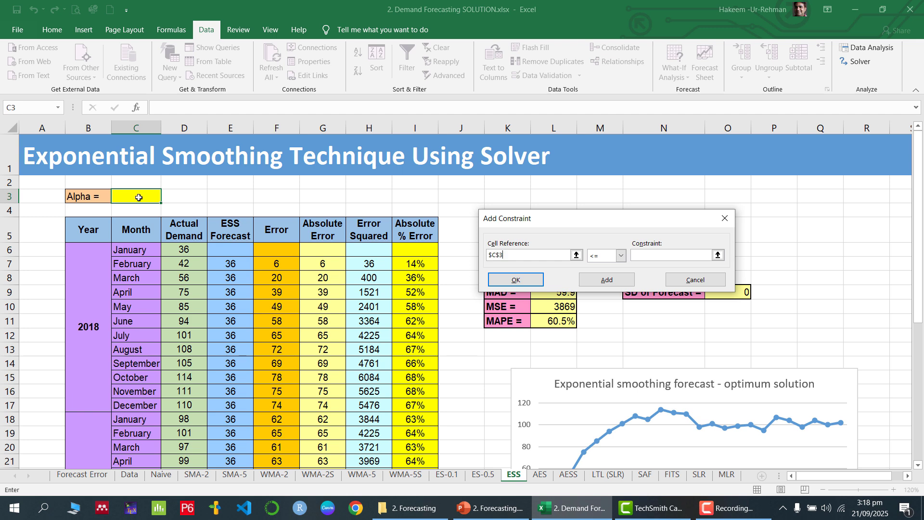
click(621, 256)
click(600, 265)
click(645, 256)
text(1)
click(531, 282)
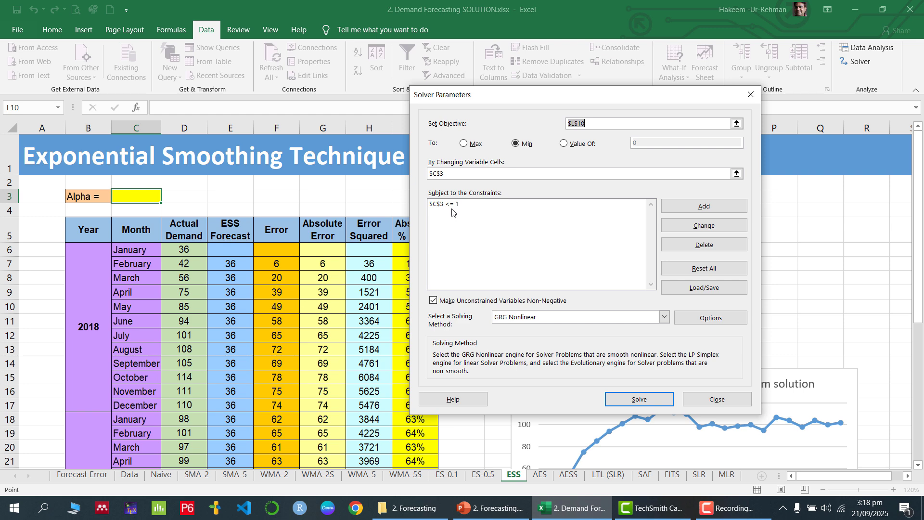
click(435, 302)
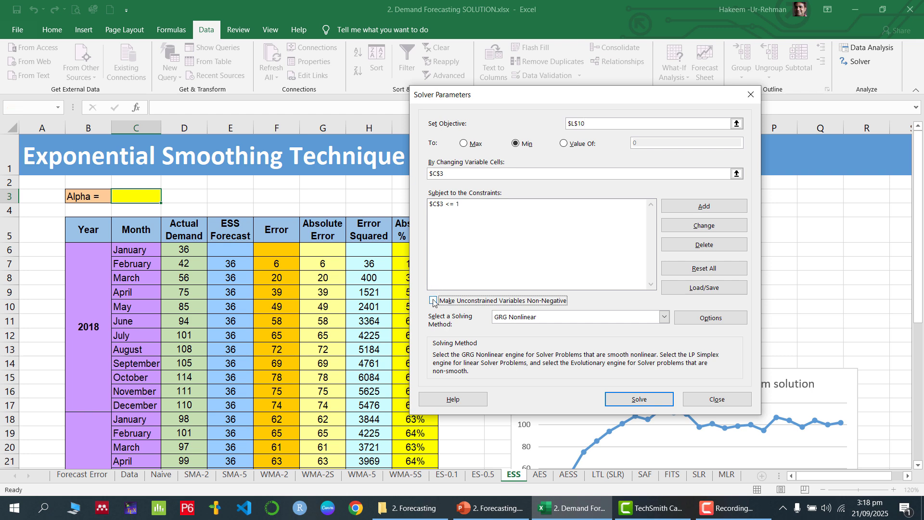
click(435, 302)
click(568, 322)
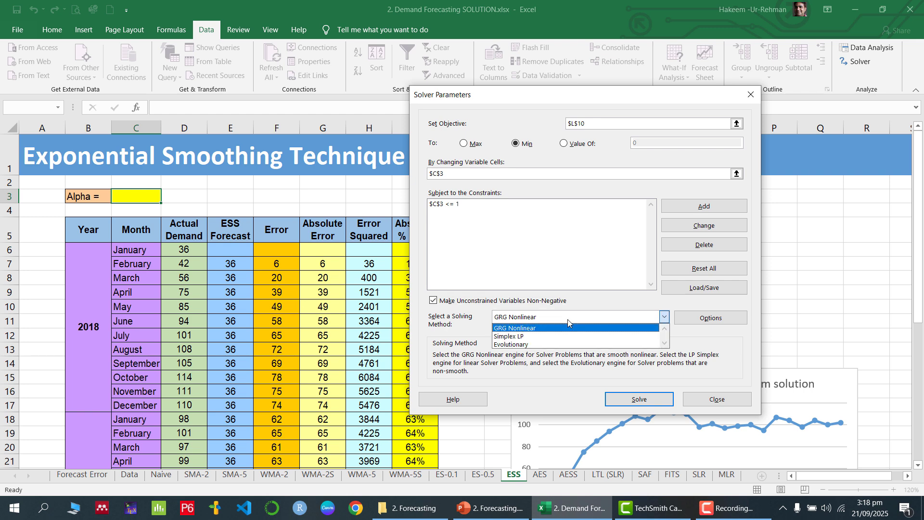
click(531, 328)
click(647, 402)
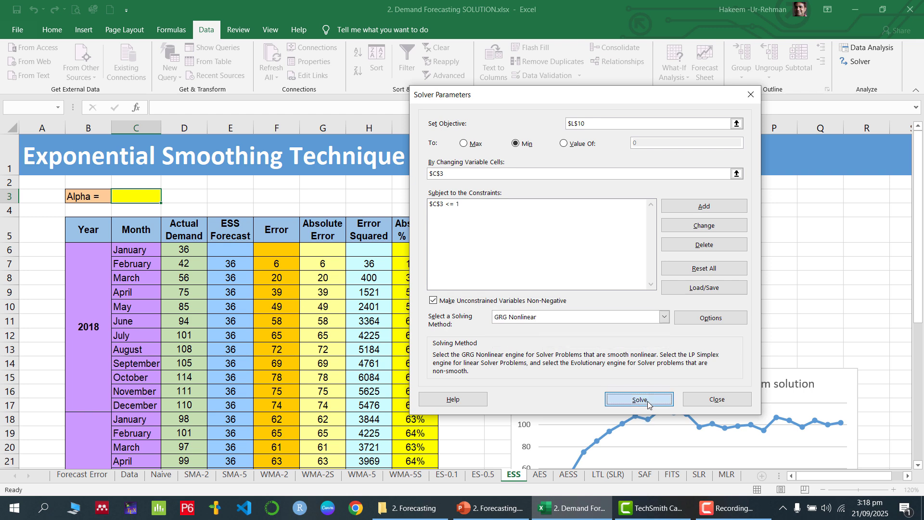
- Keep Solver's solution (alpha 1.00) and compare the ESS MSE in L10 with the ES-0.1 and ES-0.5 sheets
click(330, 280)
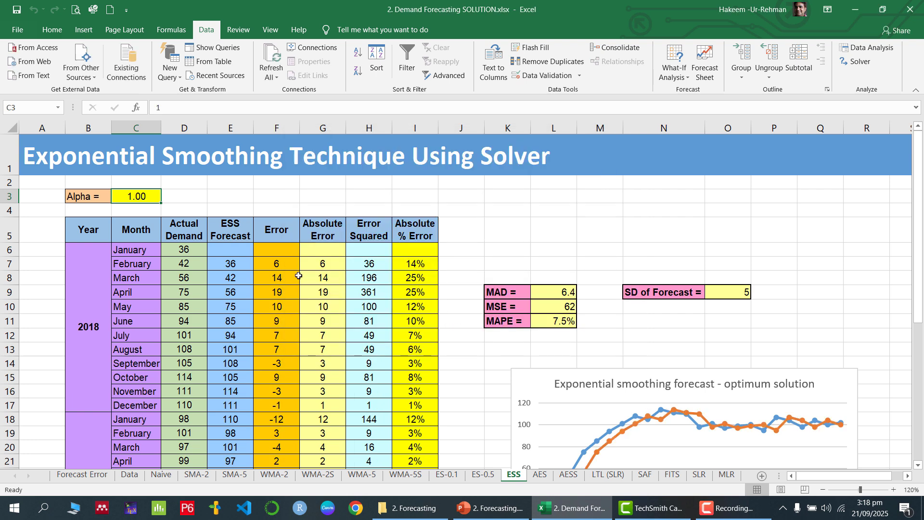
click(243, 210)
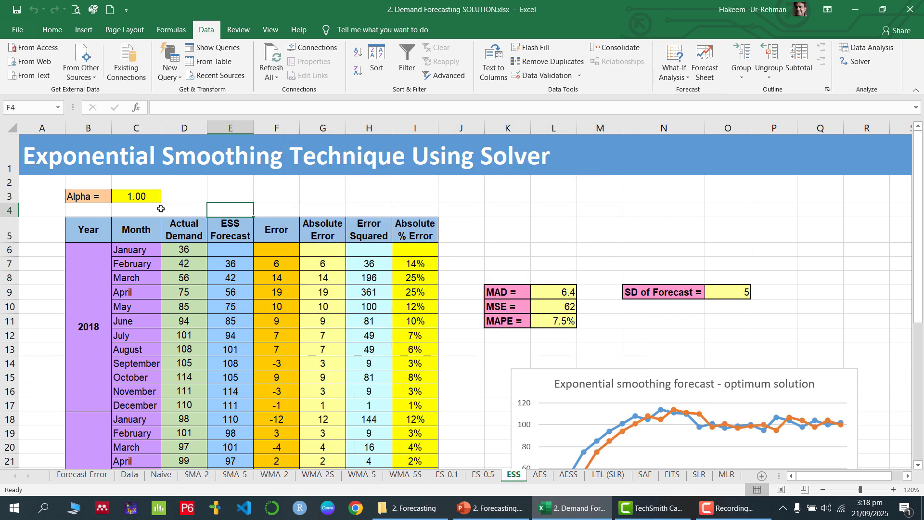
click(137, 197)
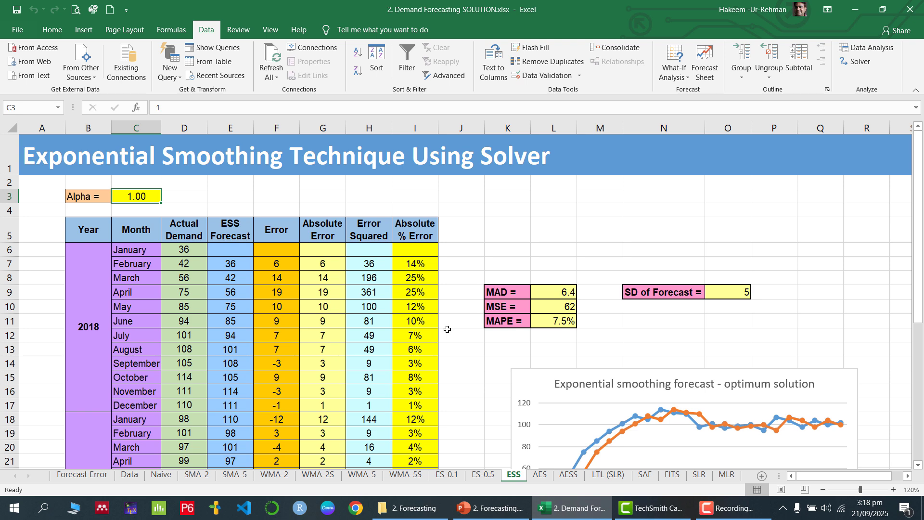
click(447, 474)
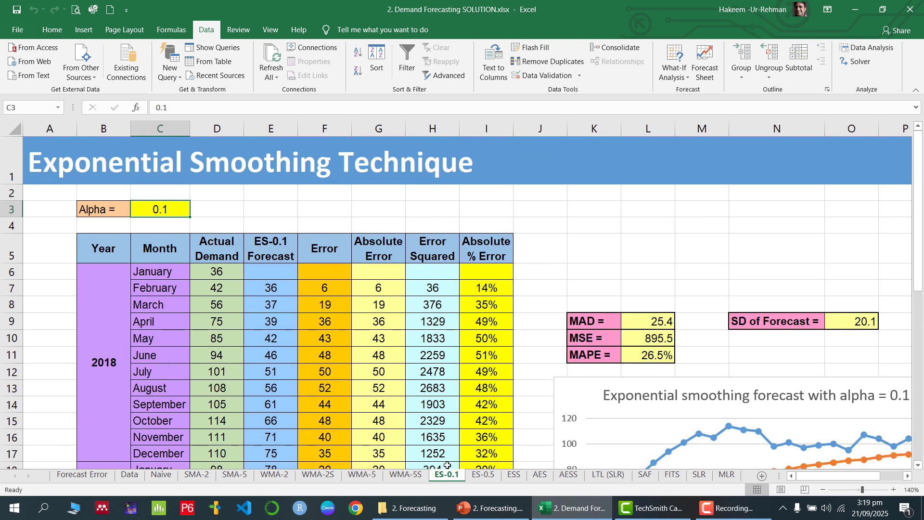
click(483, 474)
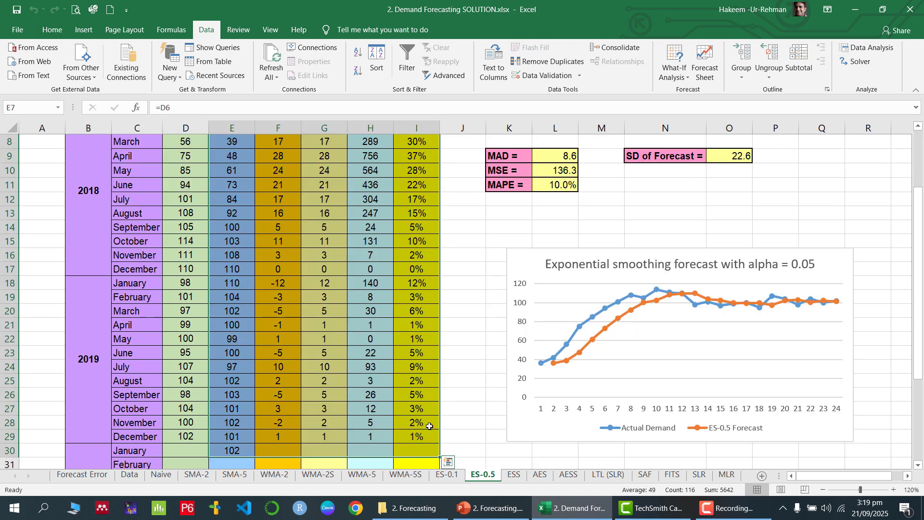
scroll(307, 343, up, 3)
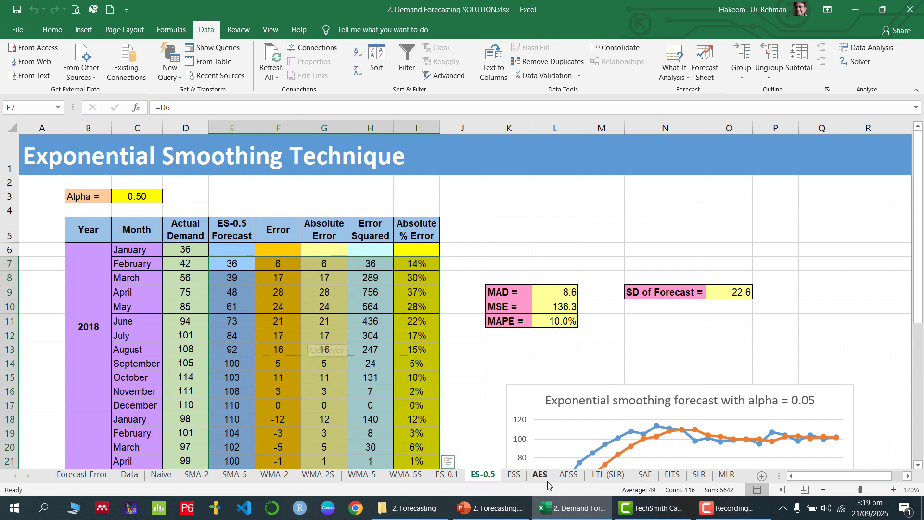
click(512, 476)
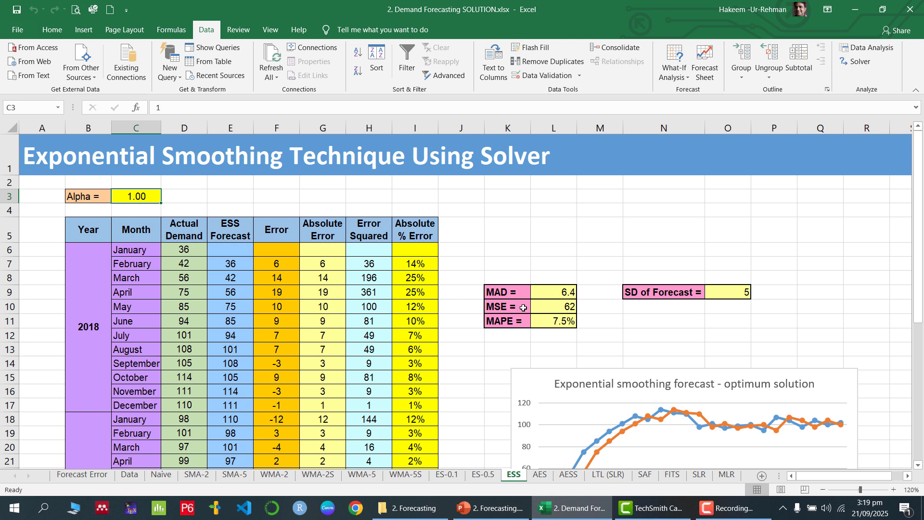
click(561, 307)
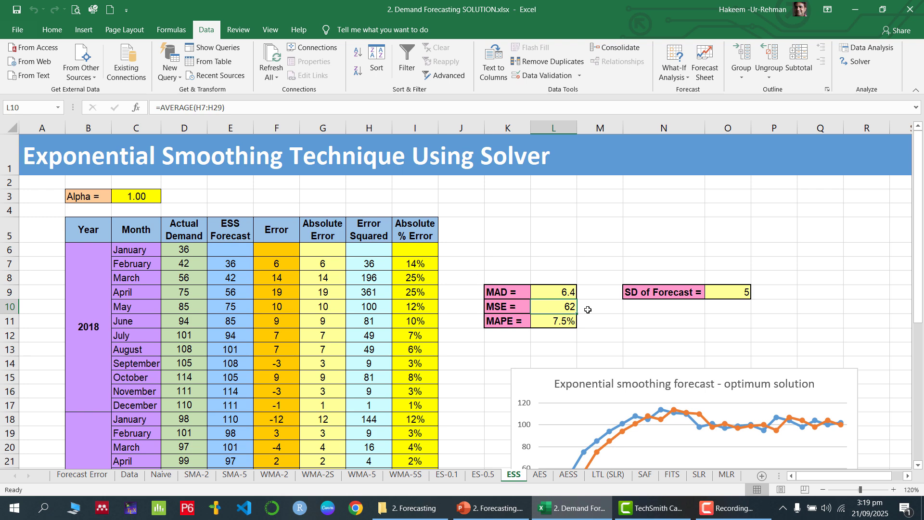
- Recheck the alpha 0.5 and 0.1 MSE values, then show PowerPoint slide 43, 'Optimal Smoothing Constant : NLP Model'
click(483, 474)
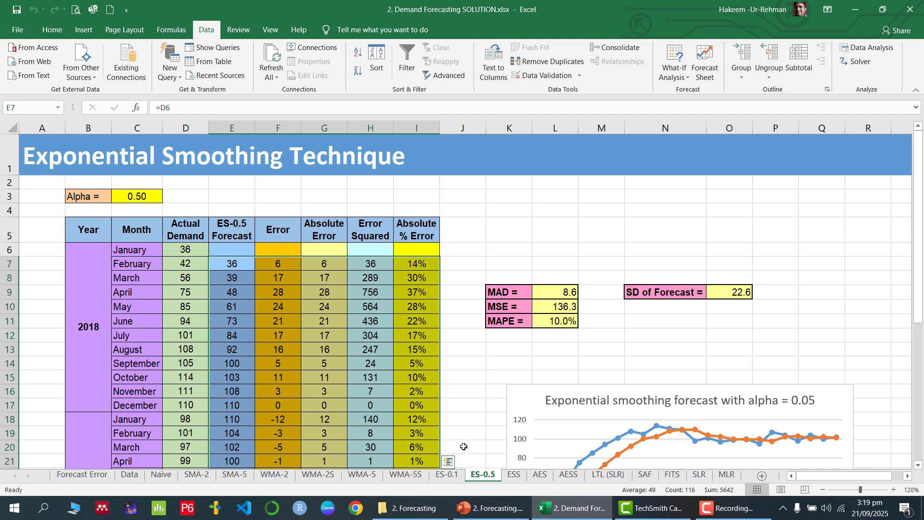
click(447, 474)
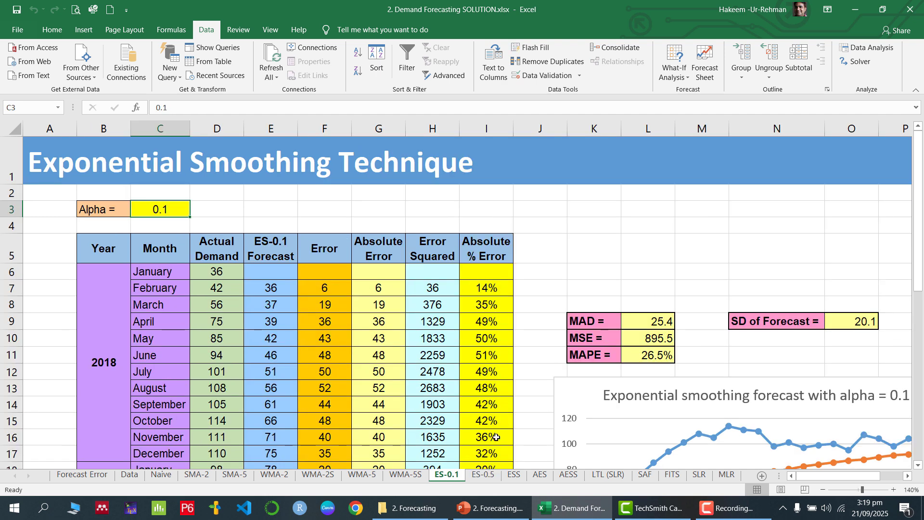
click(654, 342)
click(513, 475)
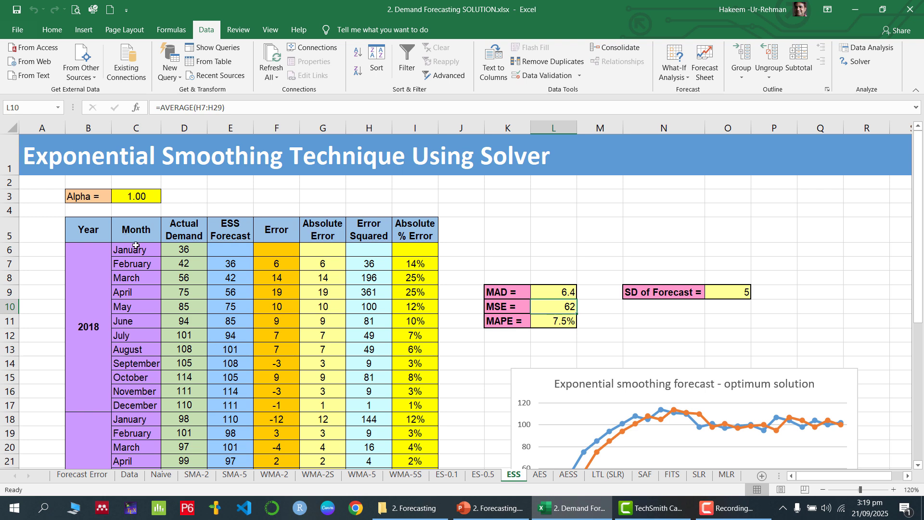
click(494, 510)
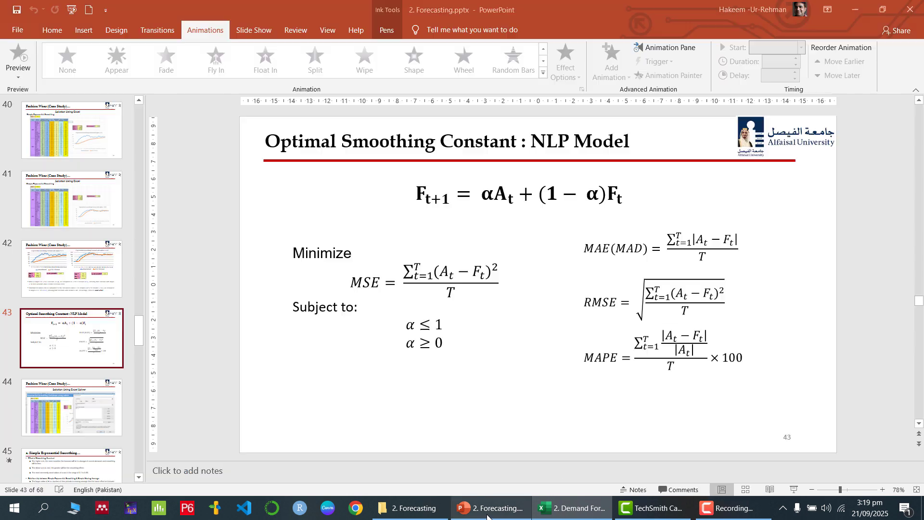